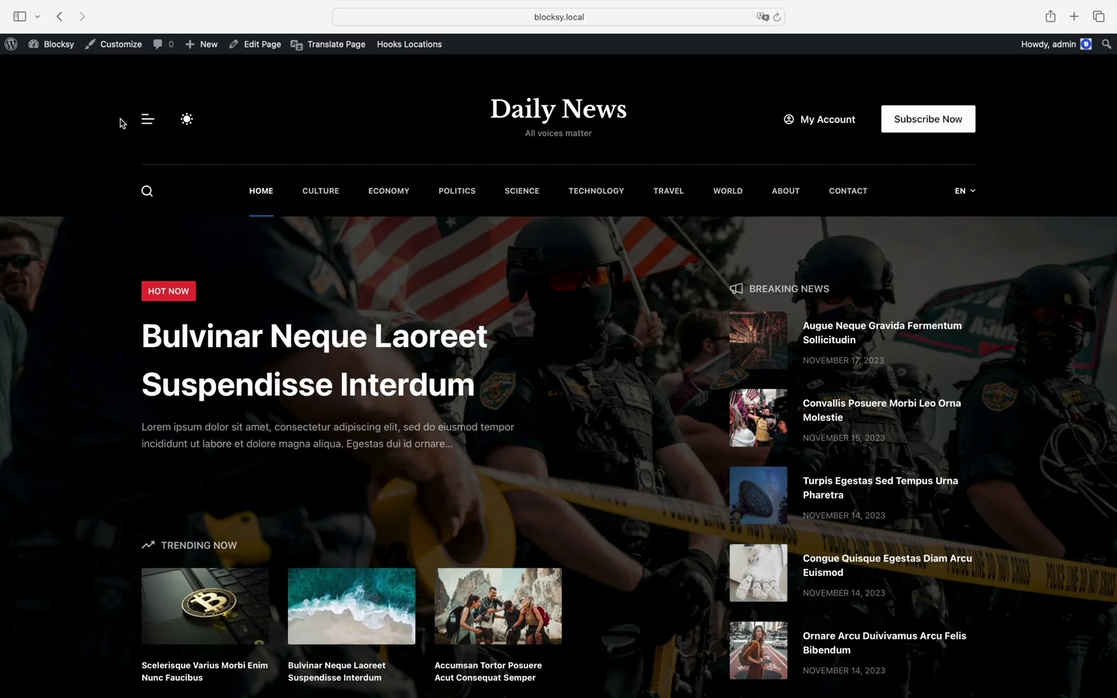
Open Archive Pages – Hero from Blocksy Content Blocks in the editor, showing its Blocksy settings panel
left_click(63, 50)
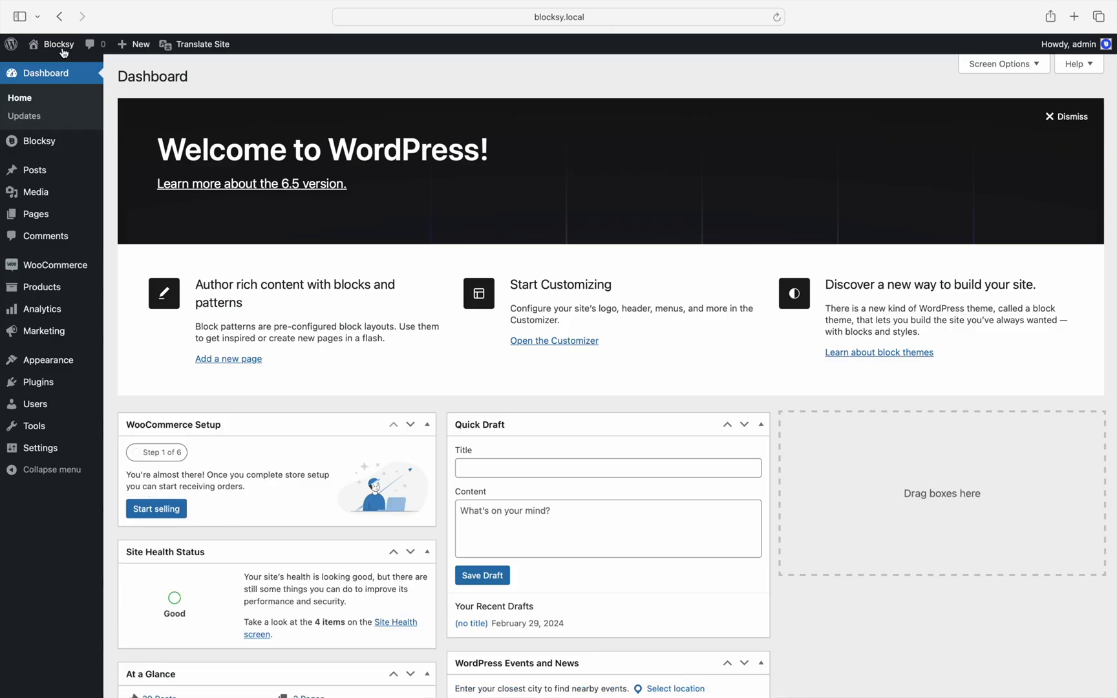
mouse_move(75, 144)
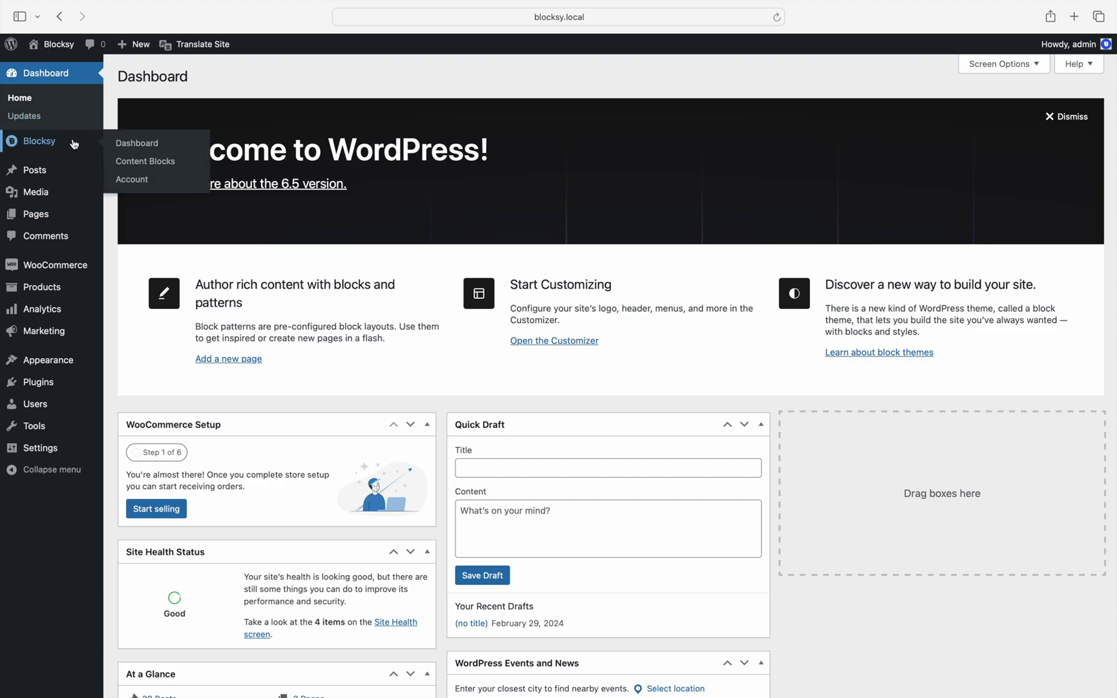
left_click(150, 168)
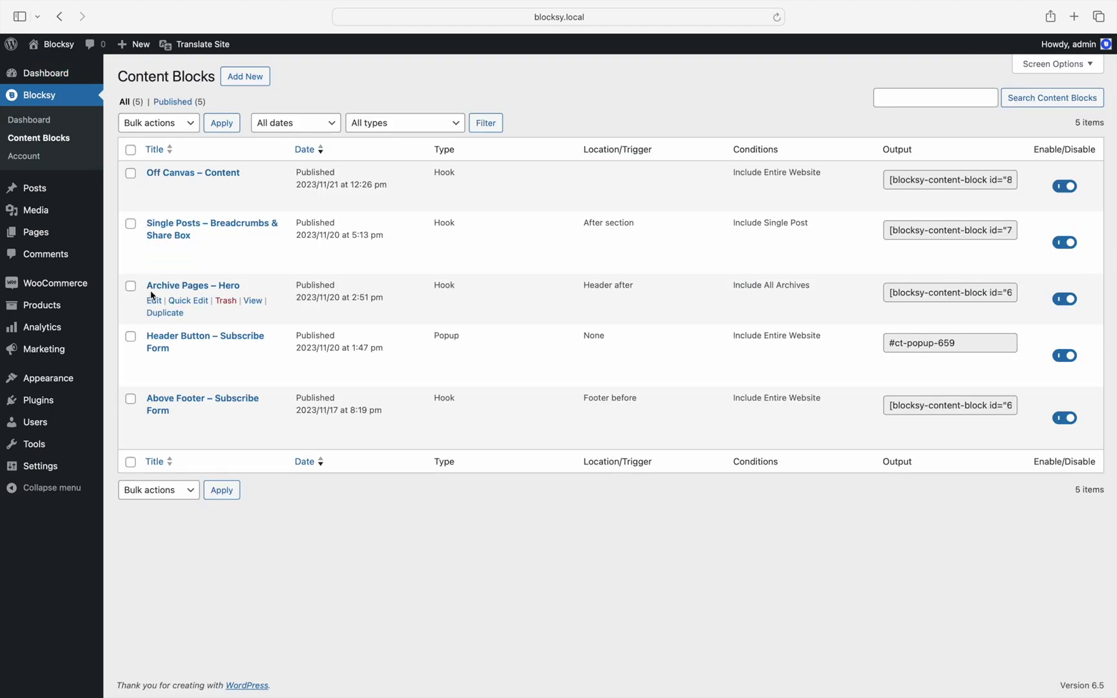
left_click(155, 301)
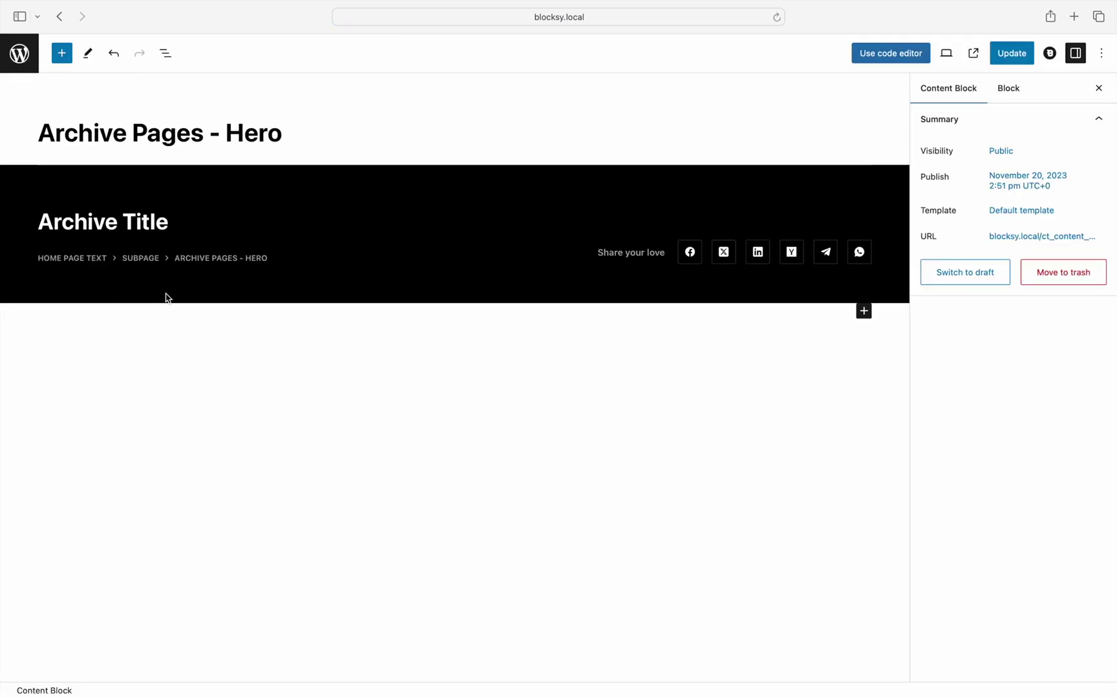
left_click(1051, 57)
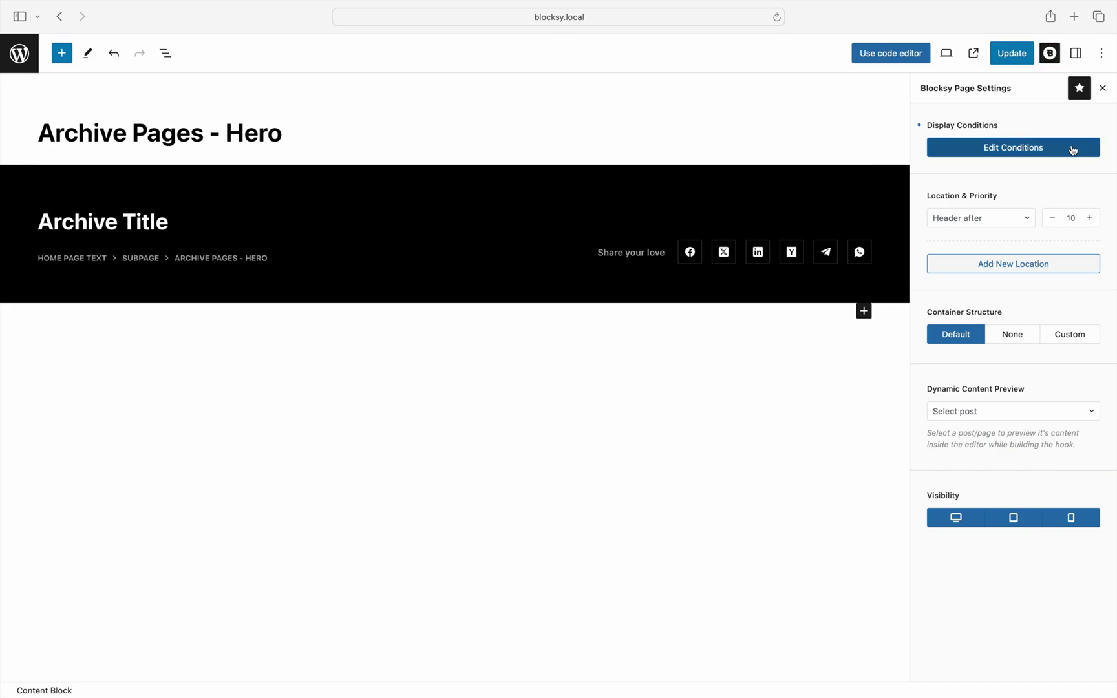
Open the hero block's Edit Conditions and scroll the condition type list down toward Range Date/Time
left_click(1072, 148)
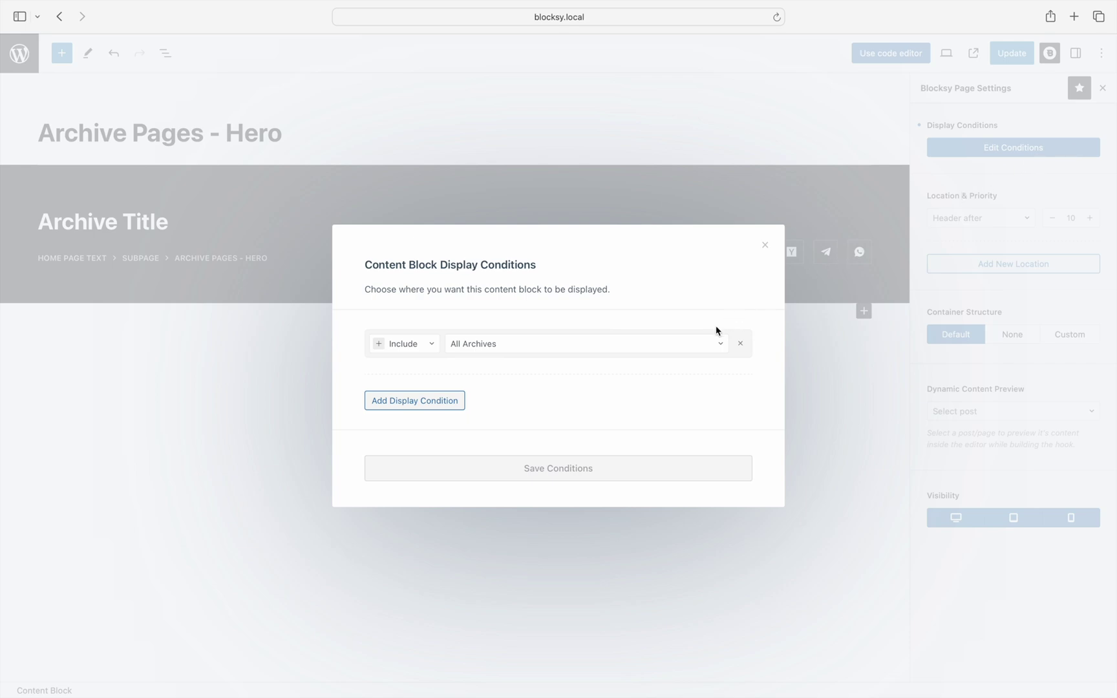
left_click(699, 344)
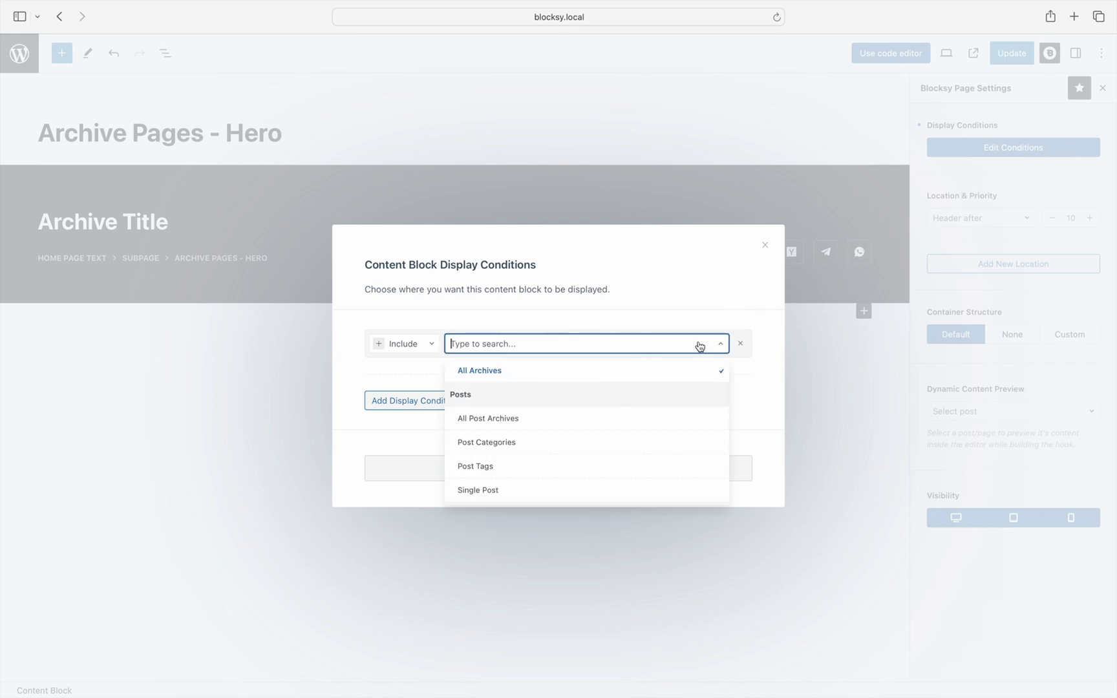
scroll(714, 380, "down", 3)
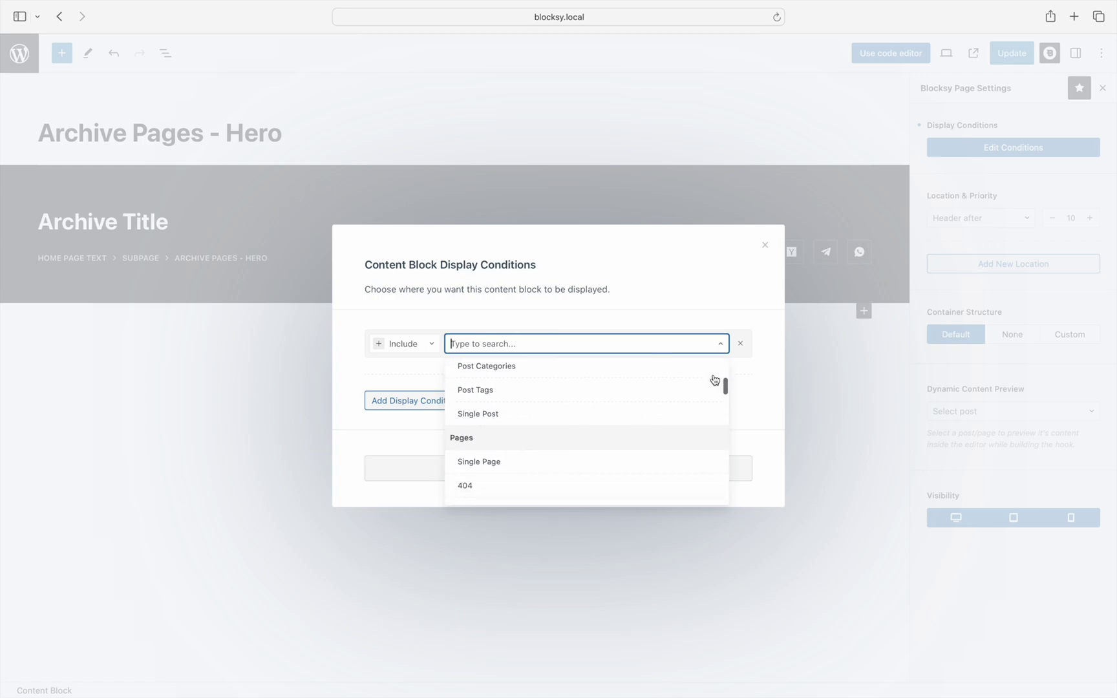
scroll(714, 380, "down", 10)
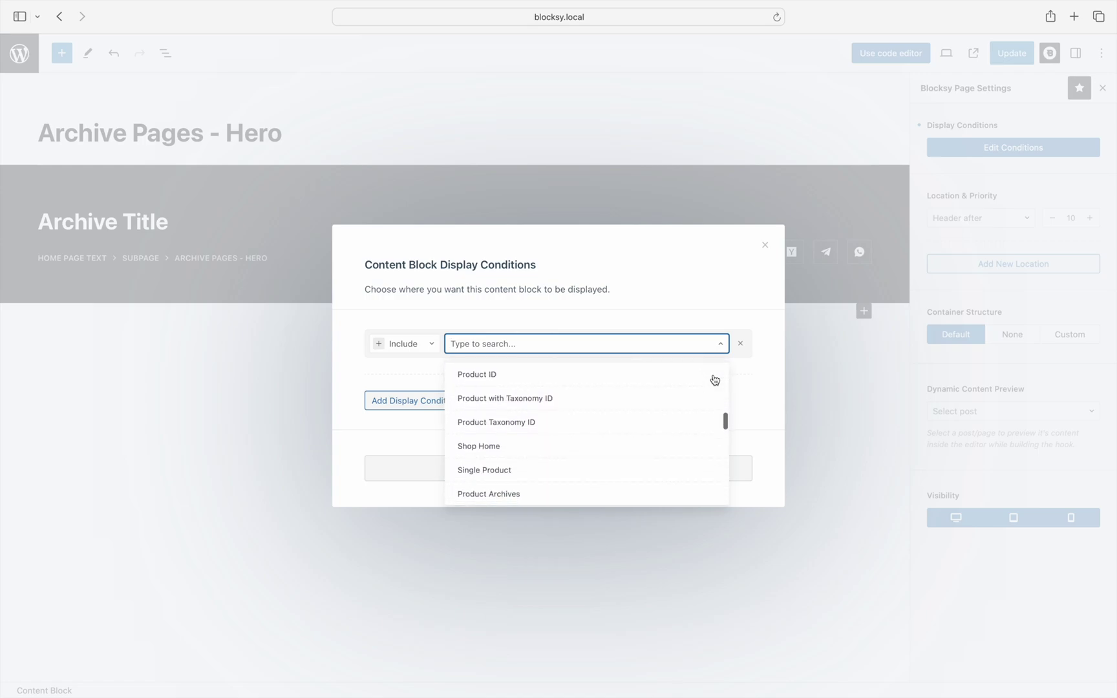
scroll(714, 381, "down", 10)
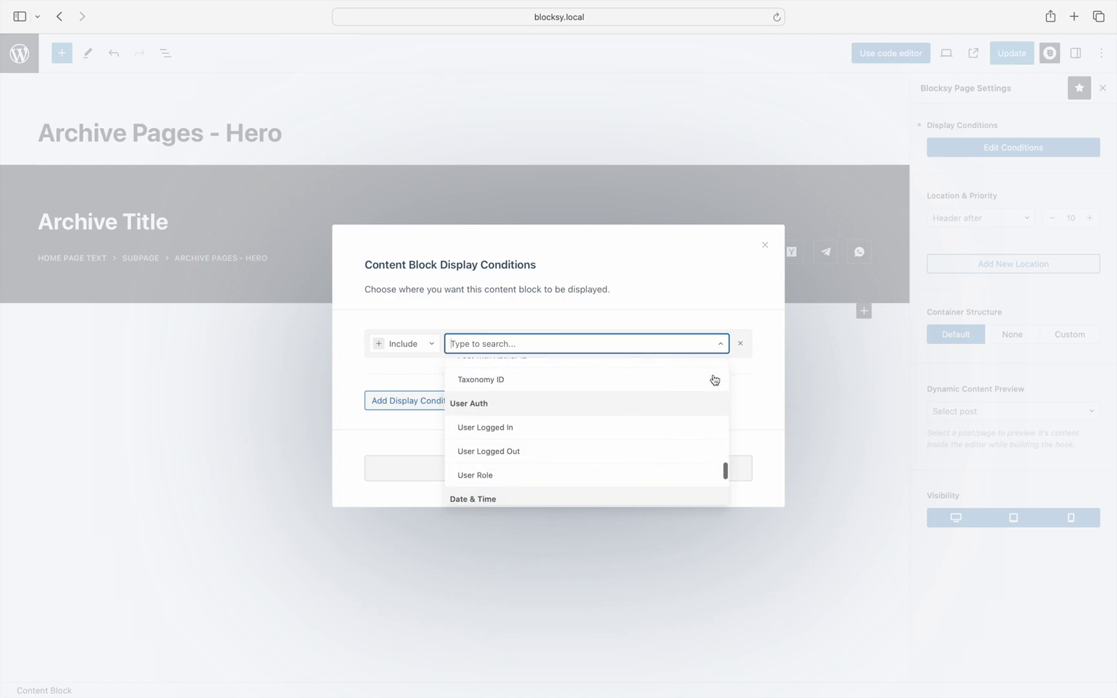
scroll(714, 380, "down", 6)
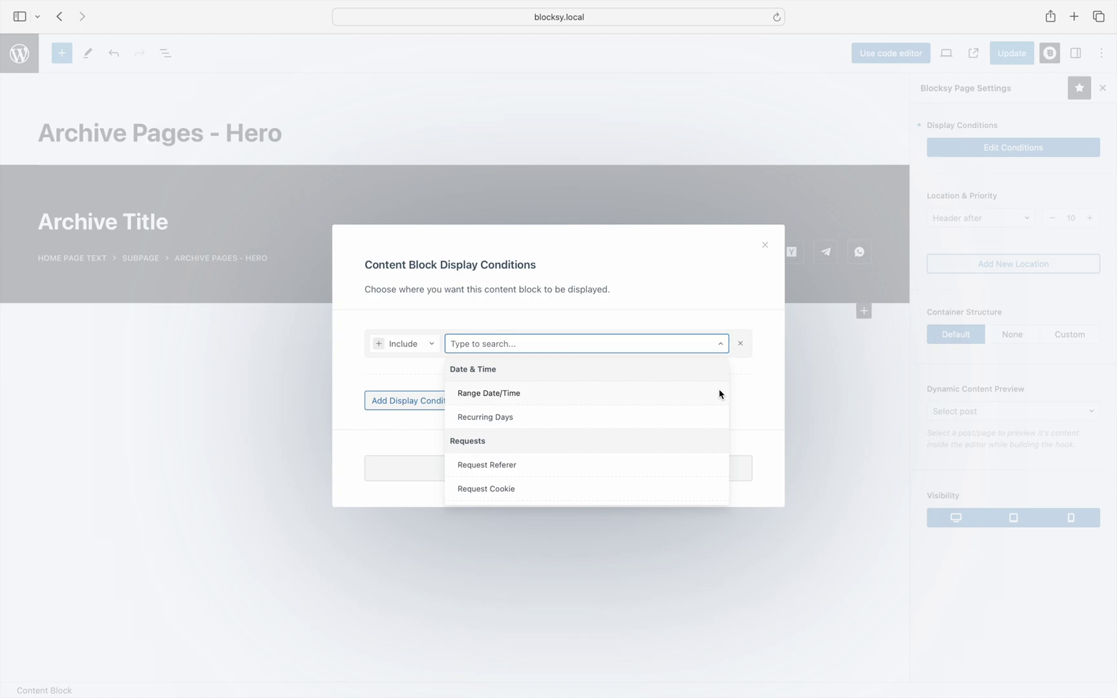
Choose Range Date/Time as the condition and inspect its date range and Expiration Date settings
left_click(719, 393)
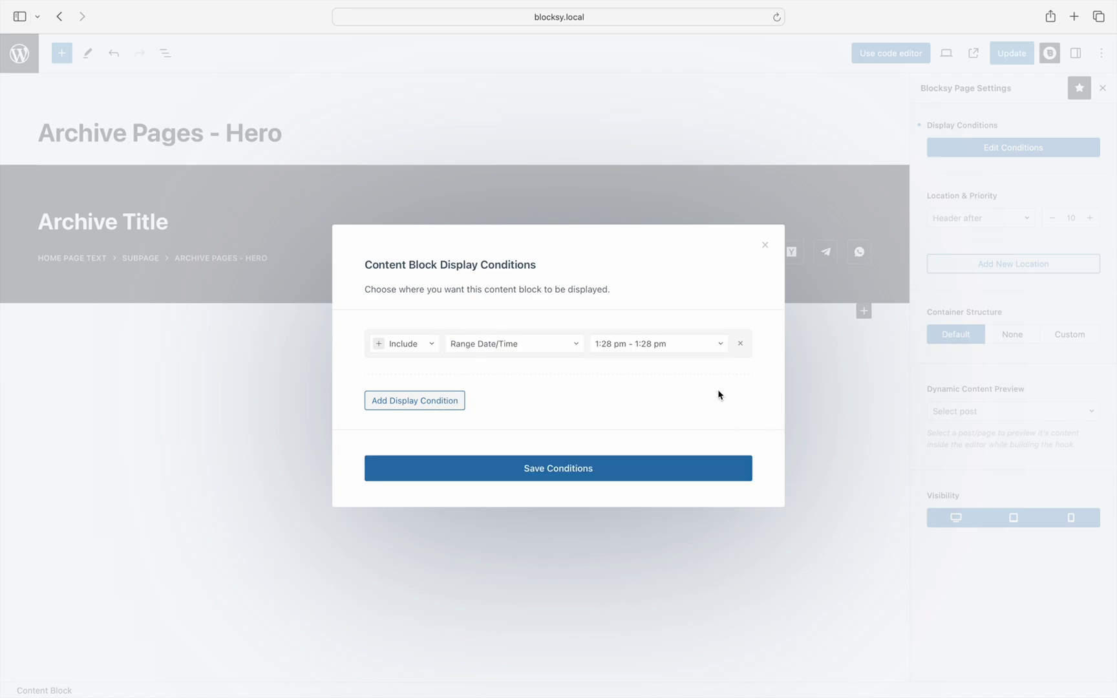
left_click(695, 353)
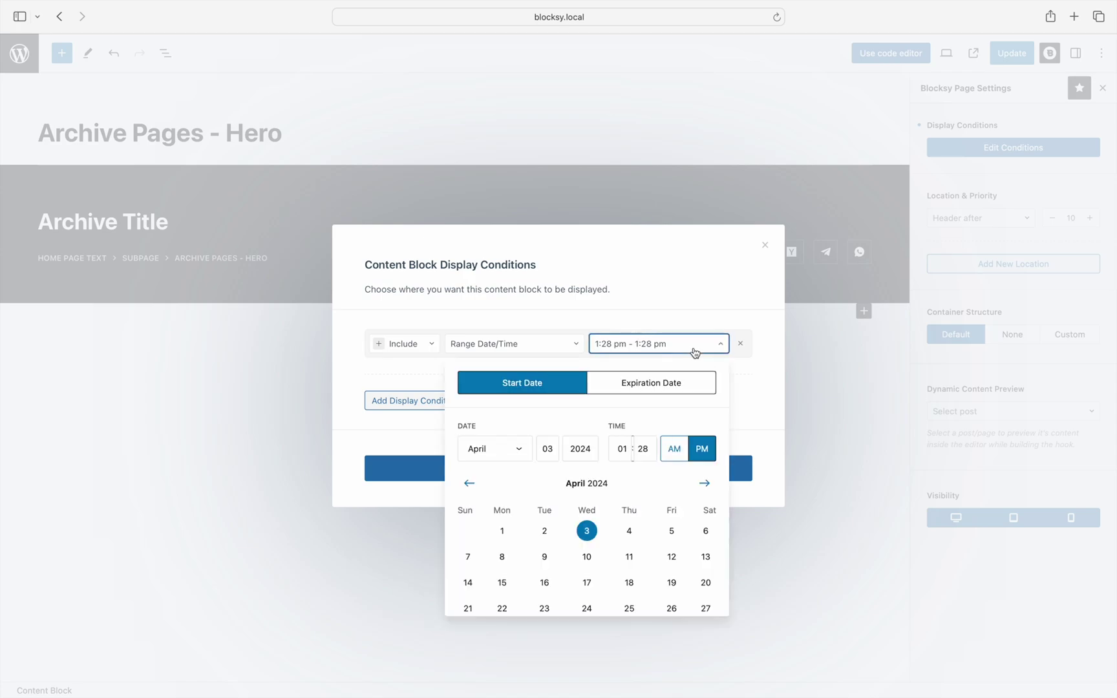
left_click(602, 393)
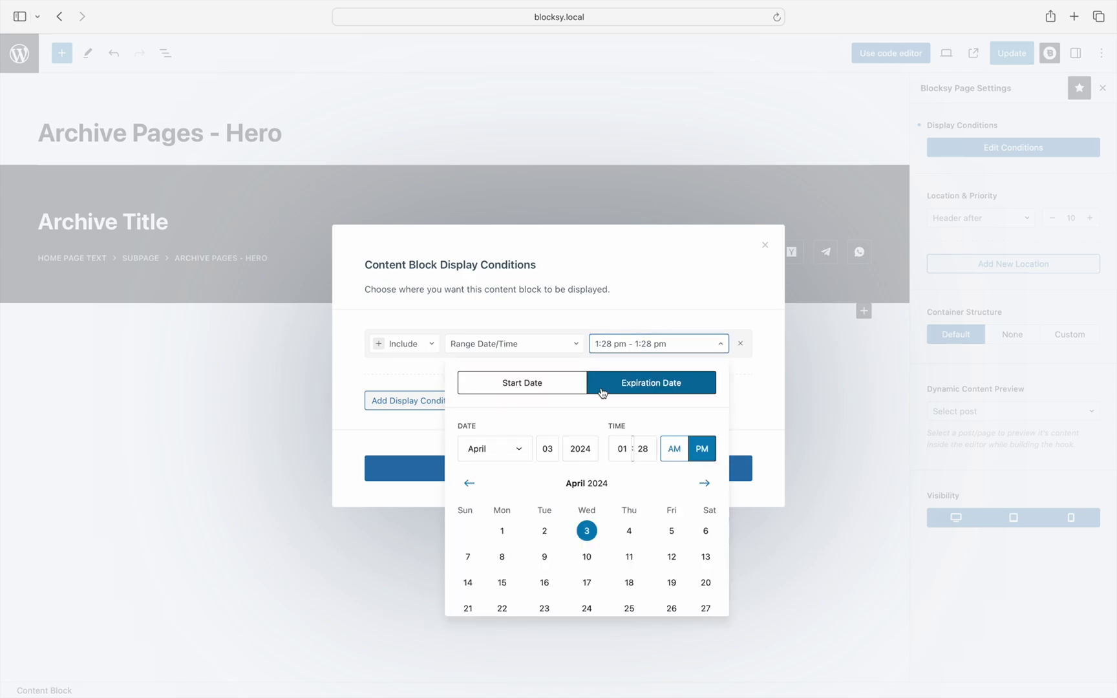
left_click(641, 352)
Switch the condition to Recurring Days and review its Every day and time options
left_click(577, 348)
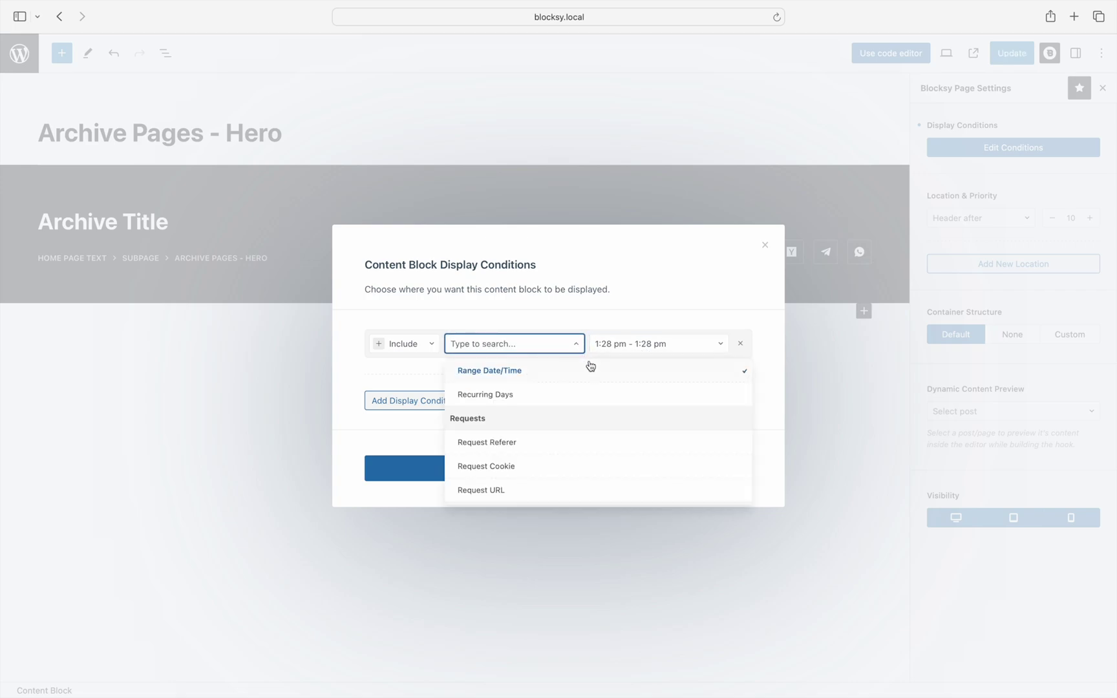
left_click(623, 394)
left_click(659, 352)
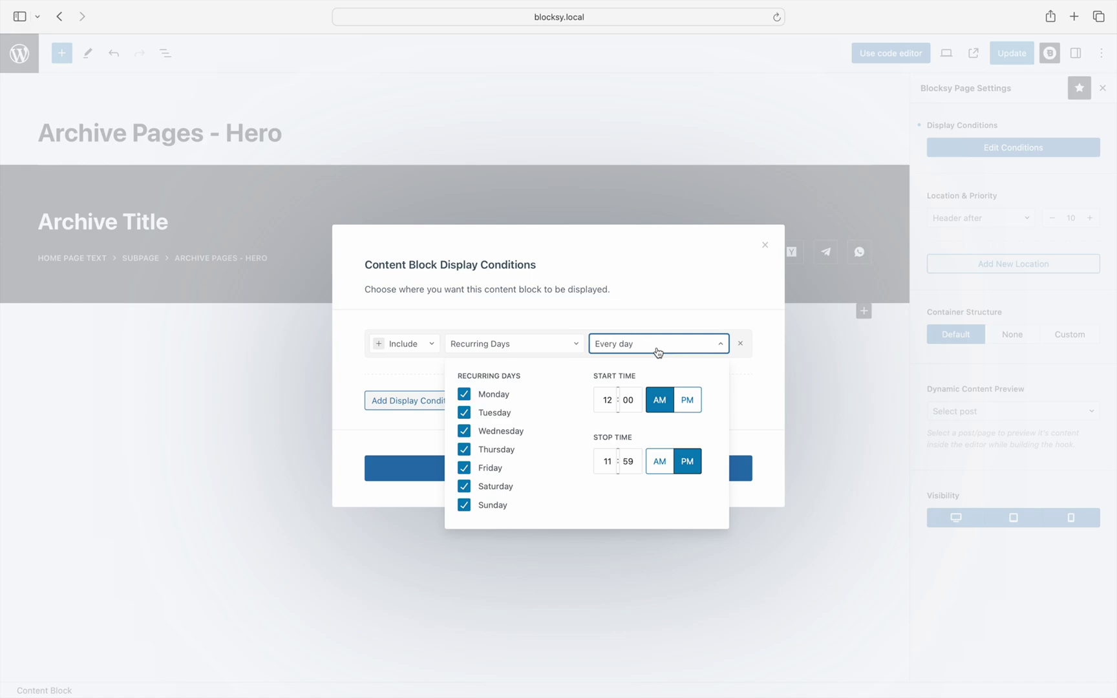
left_click(658, 352)
left_click(568, 352)
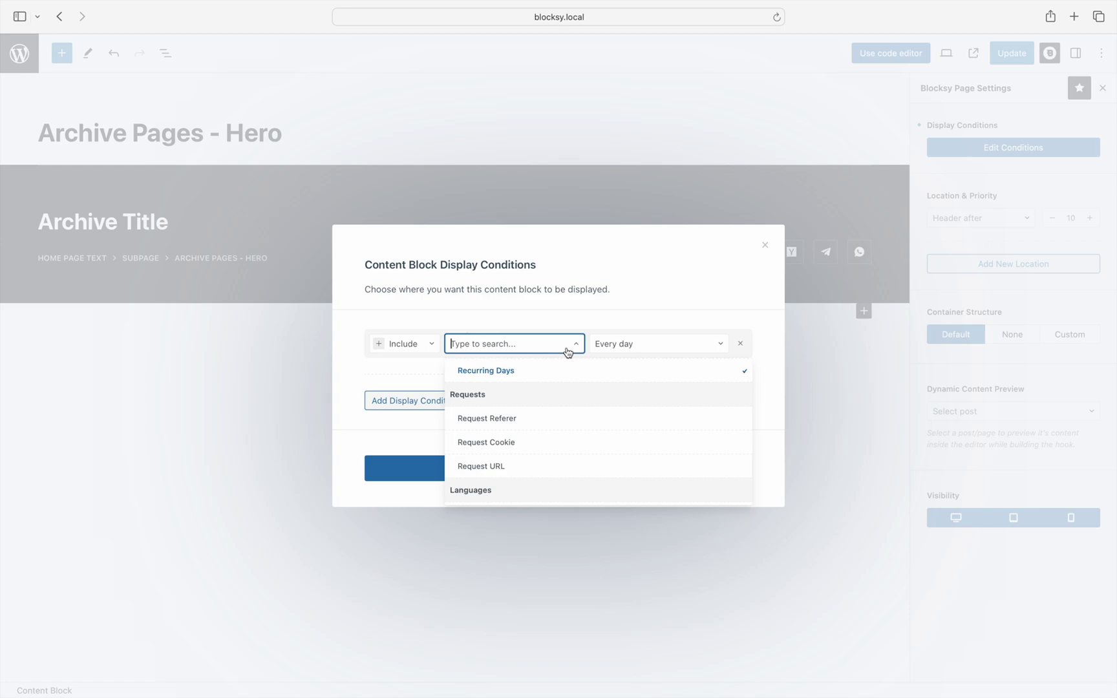
Try Request Referer and Request Cookie, then settle on Request URL as the Include condition
left_click(638, 420)
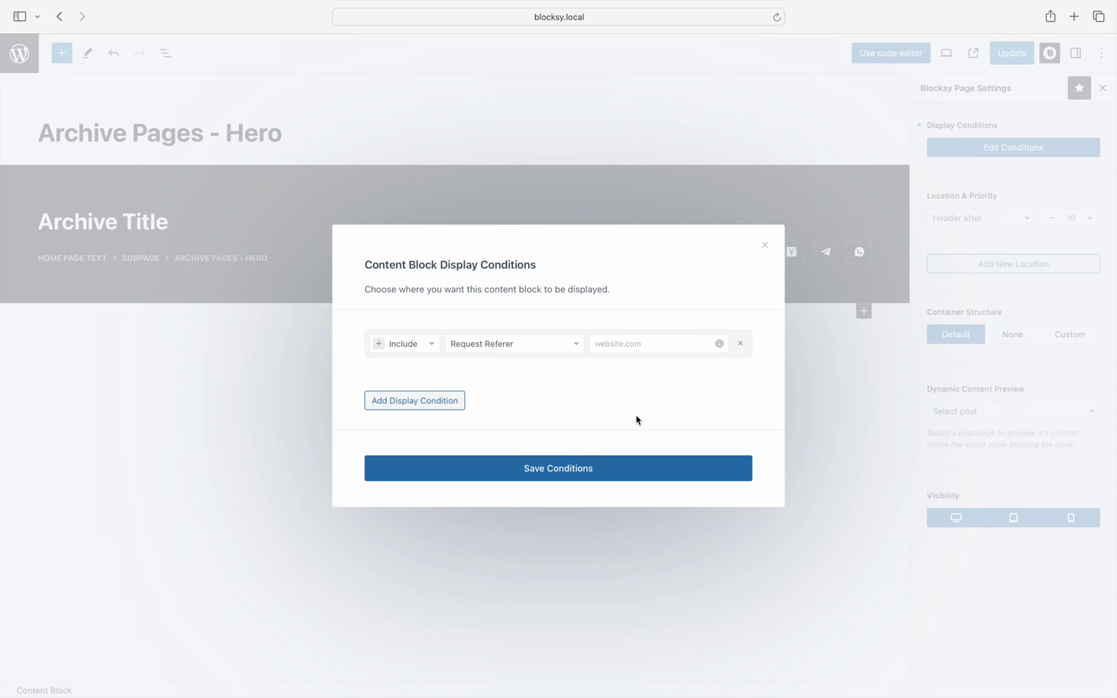
left_click(565, 350)
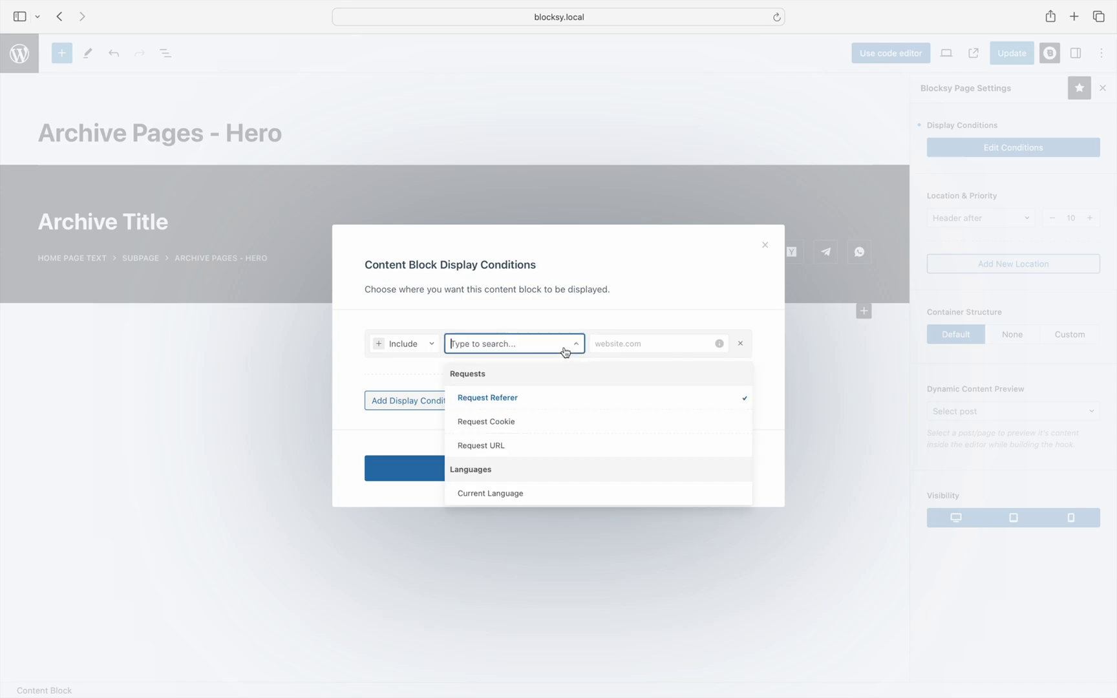
left_click(624, 425)
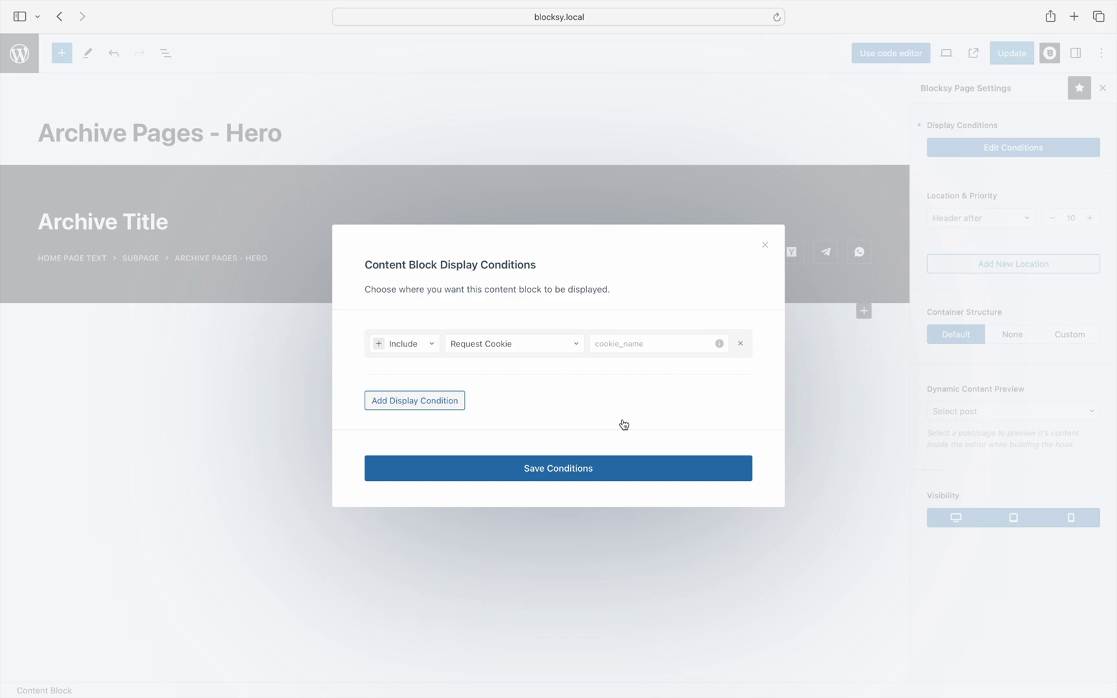
left_click(556, 346)
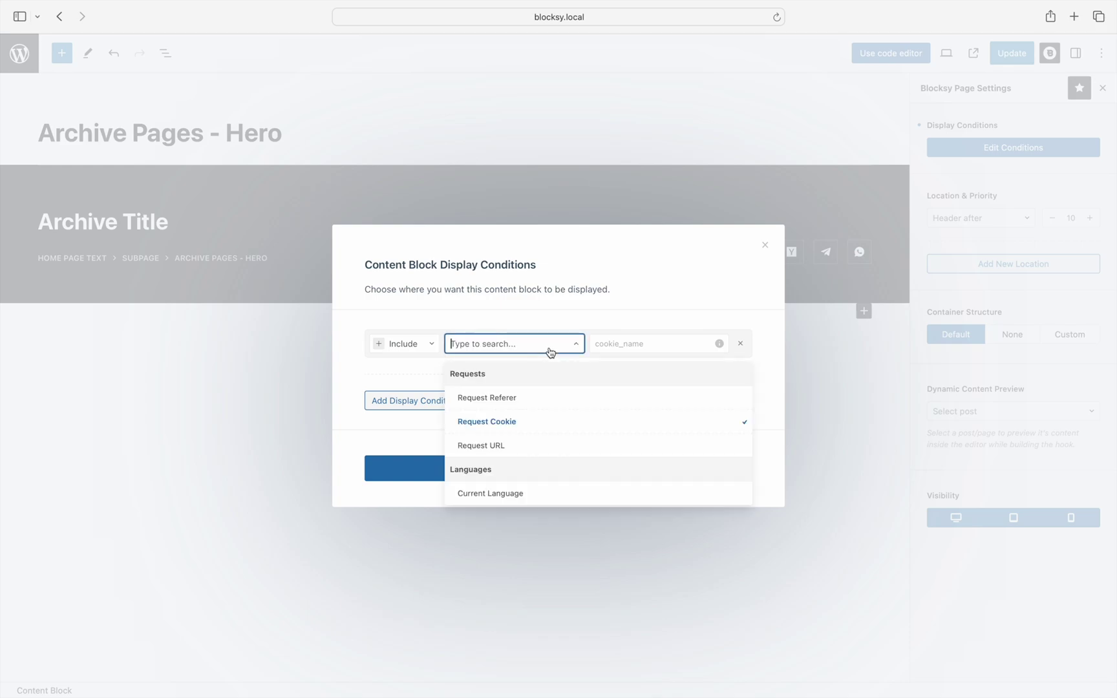
left_click(628, 446)
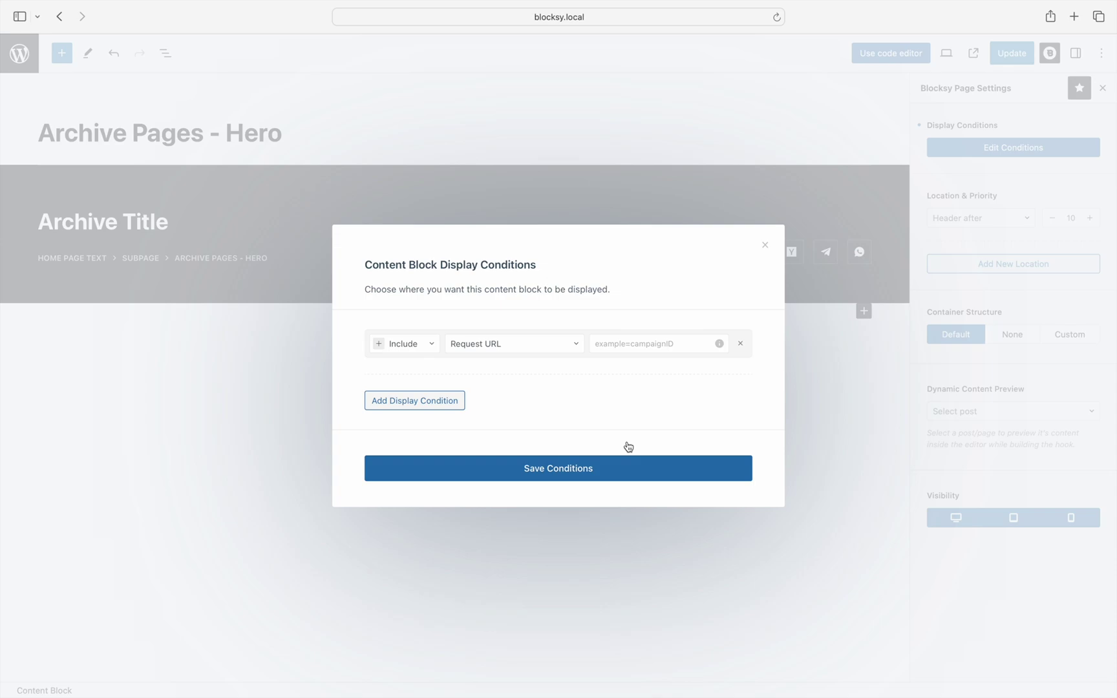
Close the Display Conditions dialog unsaved and leave the editor, back to the Content Blocks list
left_click(764, 246)
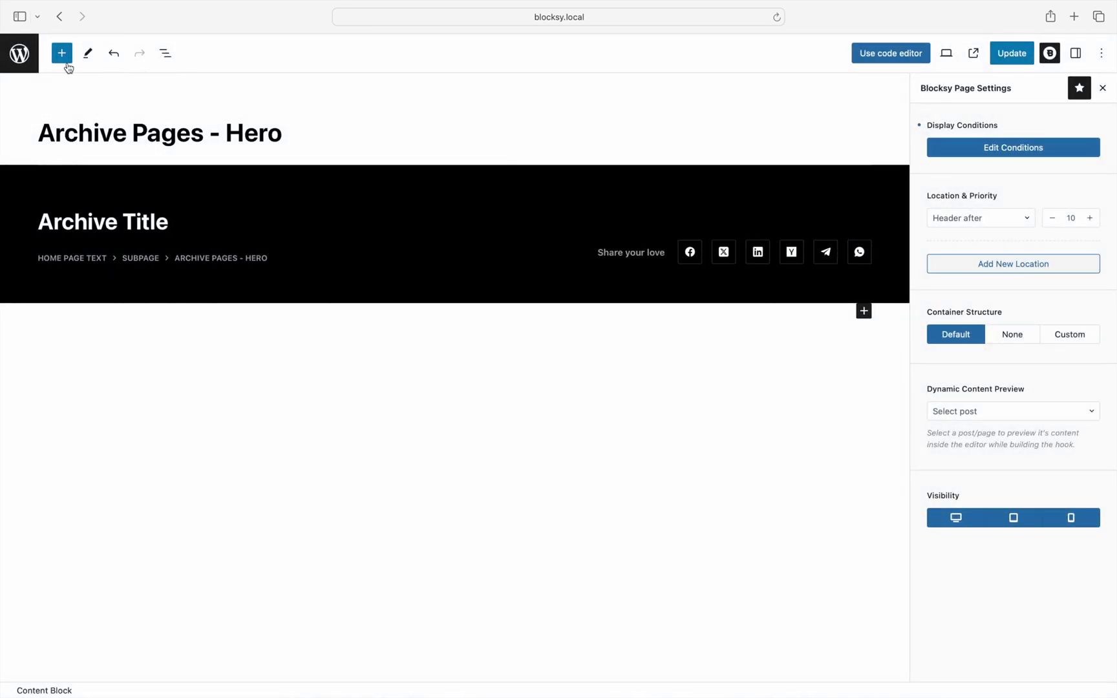
left_click(20, 55)
key("Return")
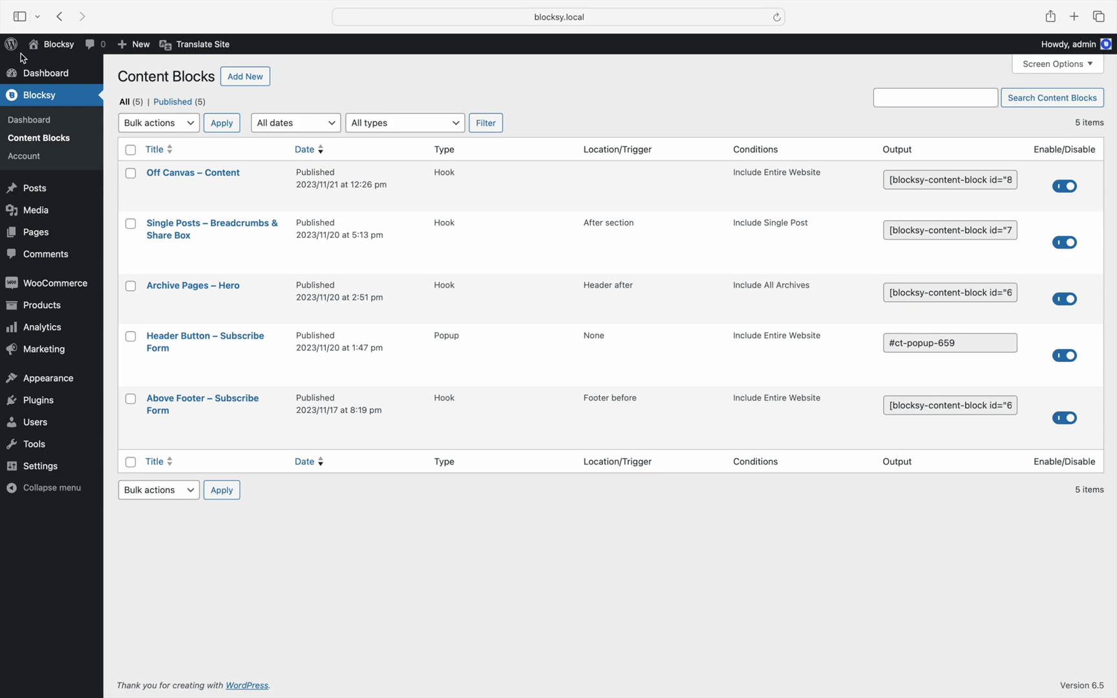
Go to Appearance > Customize > Header and show the list of site headers
mouse_move(61, 381)
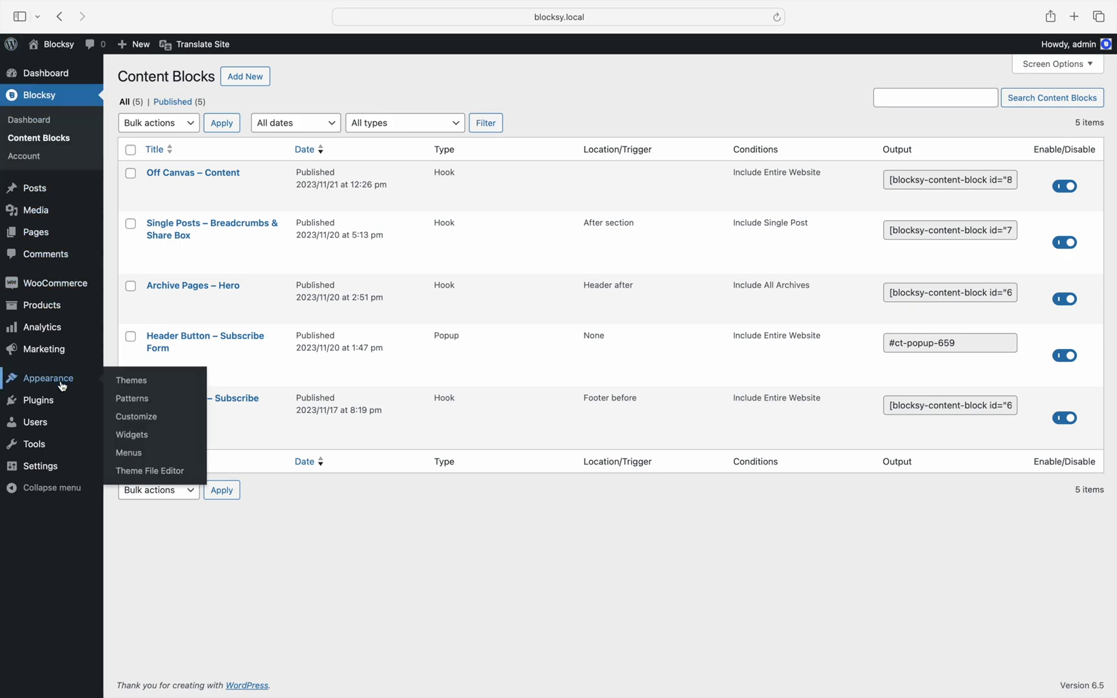
left_click(162, 420)
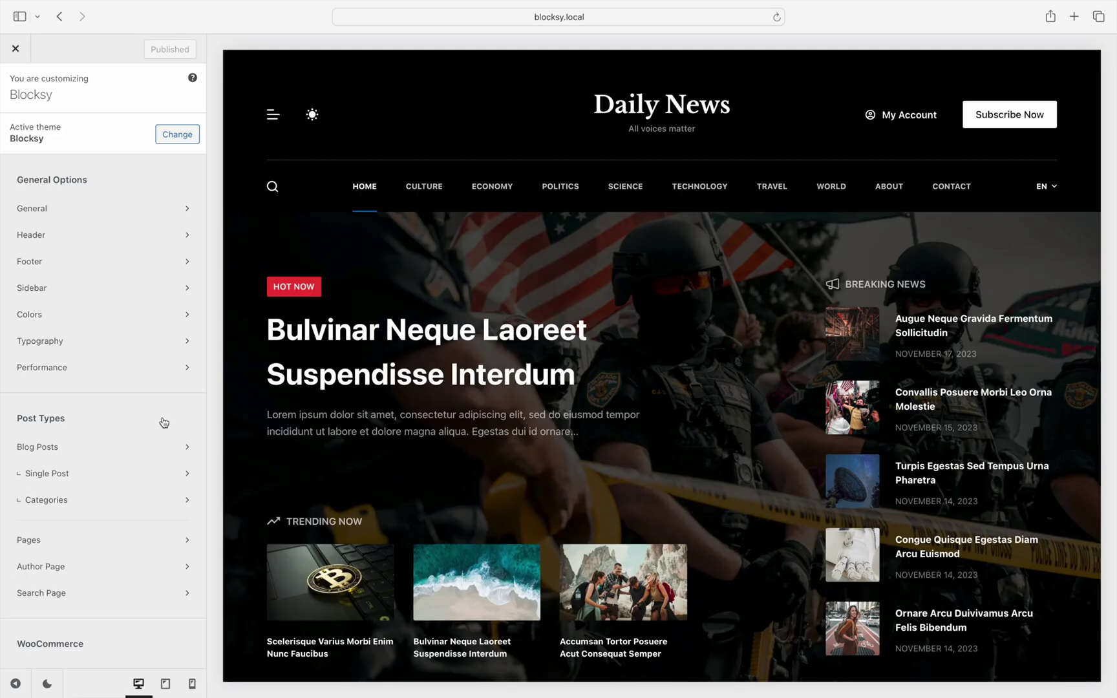
left_click(120, 231)
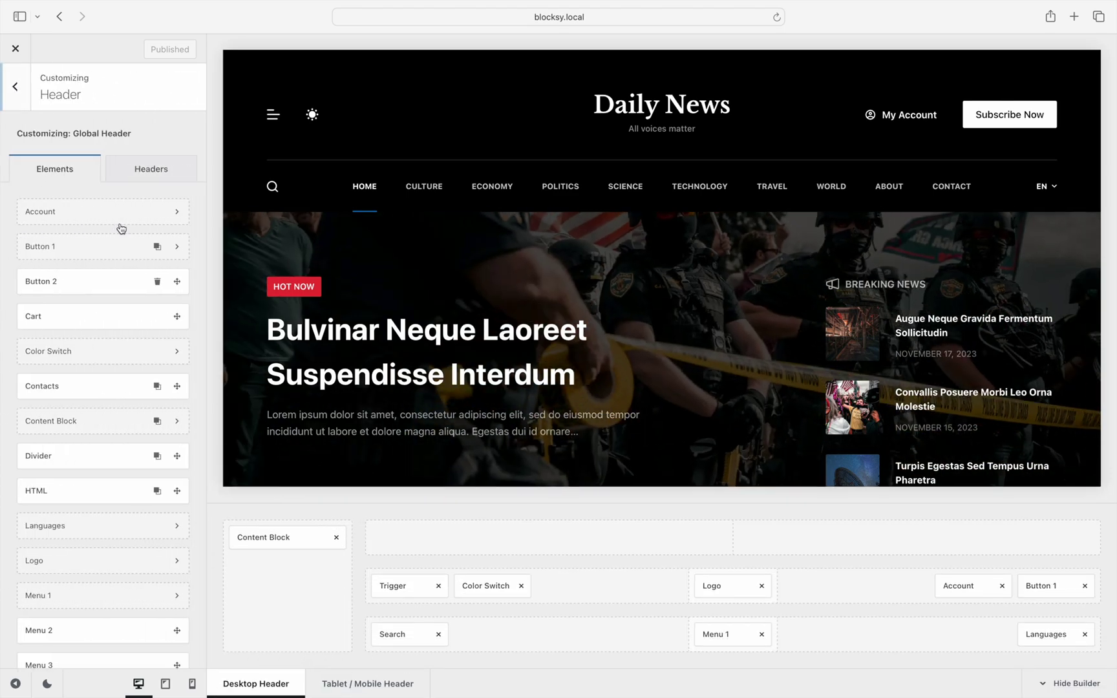
left_click(153, 175)
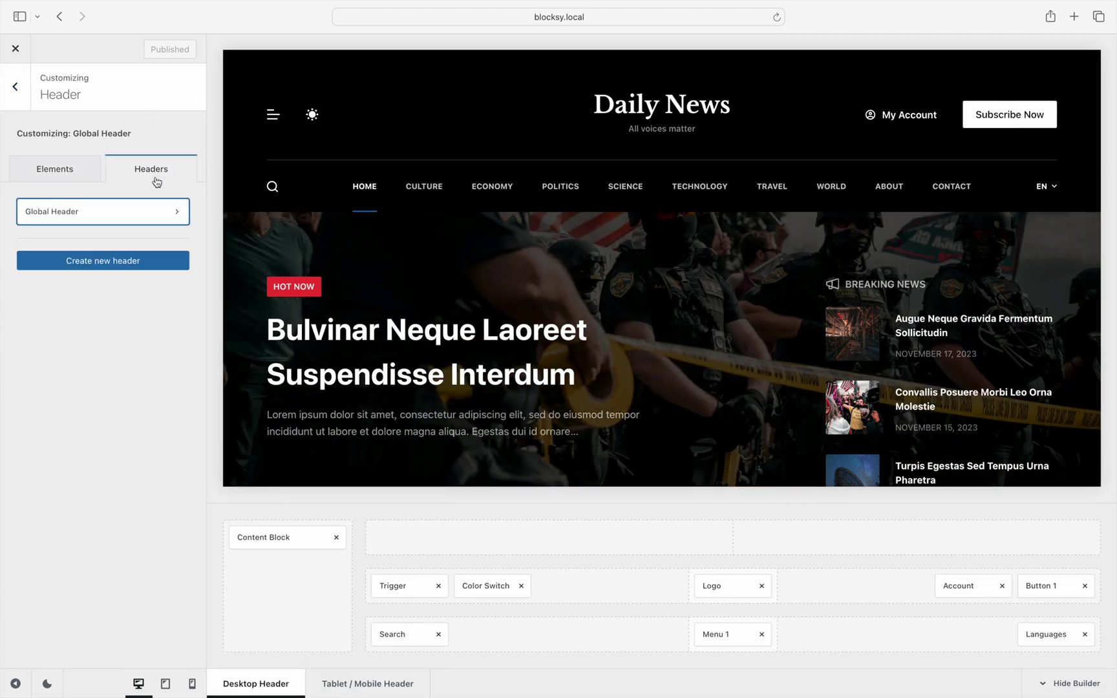
Create a header named 'Romanian Header' that copies the Global Header's elements and styles
left_click(171, 265)
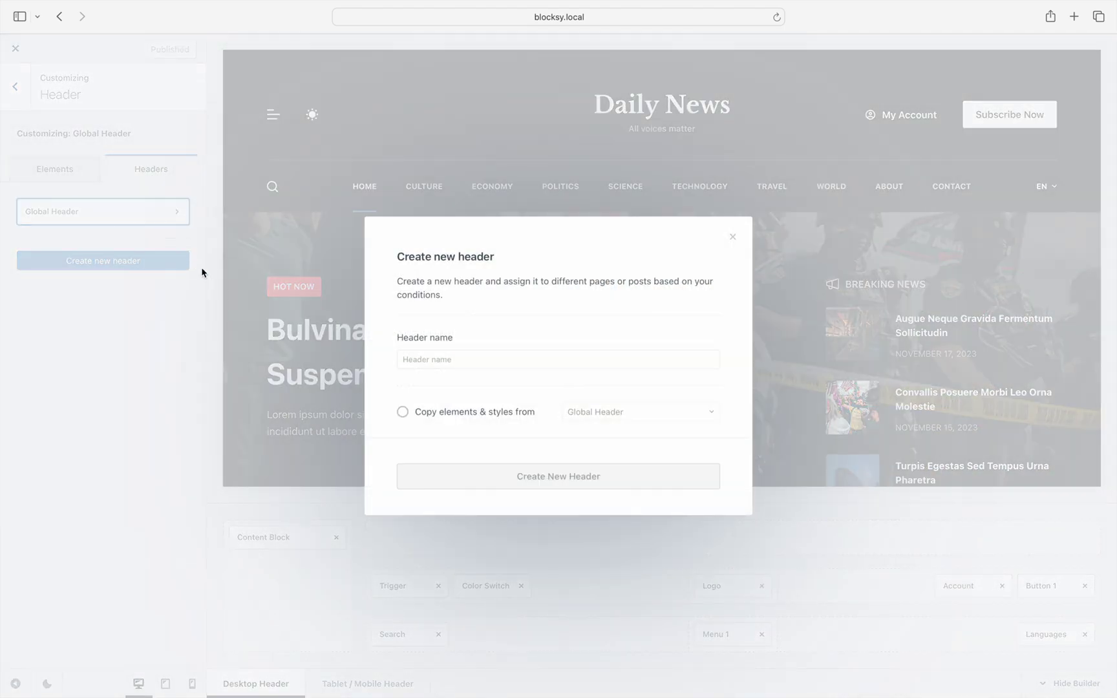
left_click(439, 359)
type("Romanian Header")
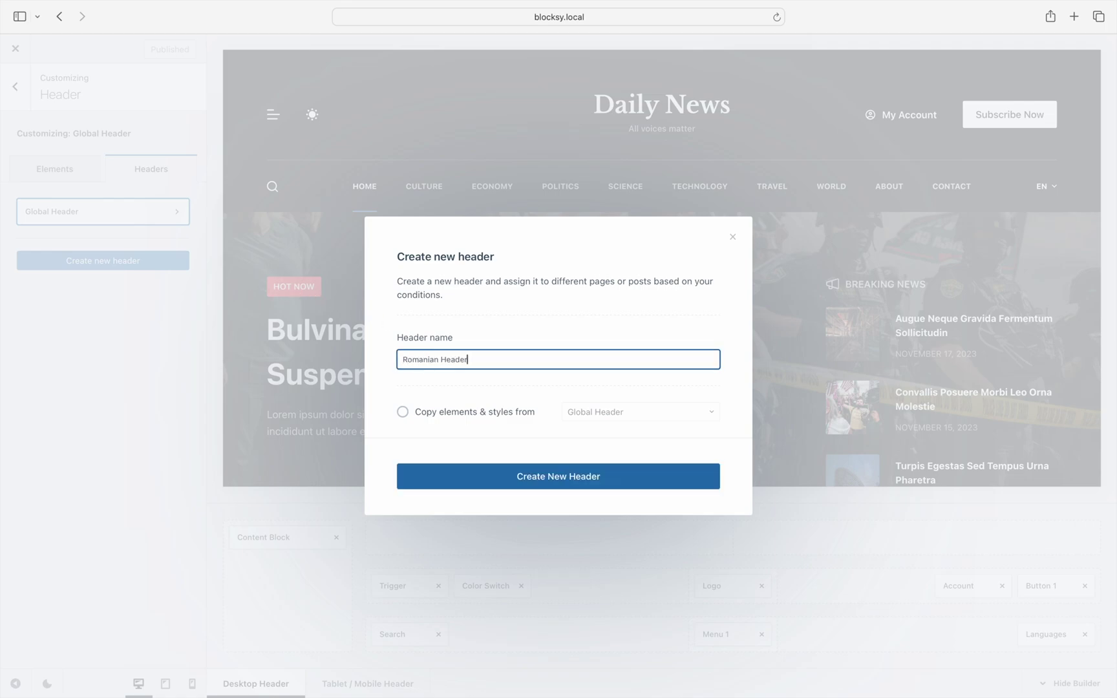
left_click(402, 413)
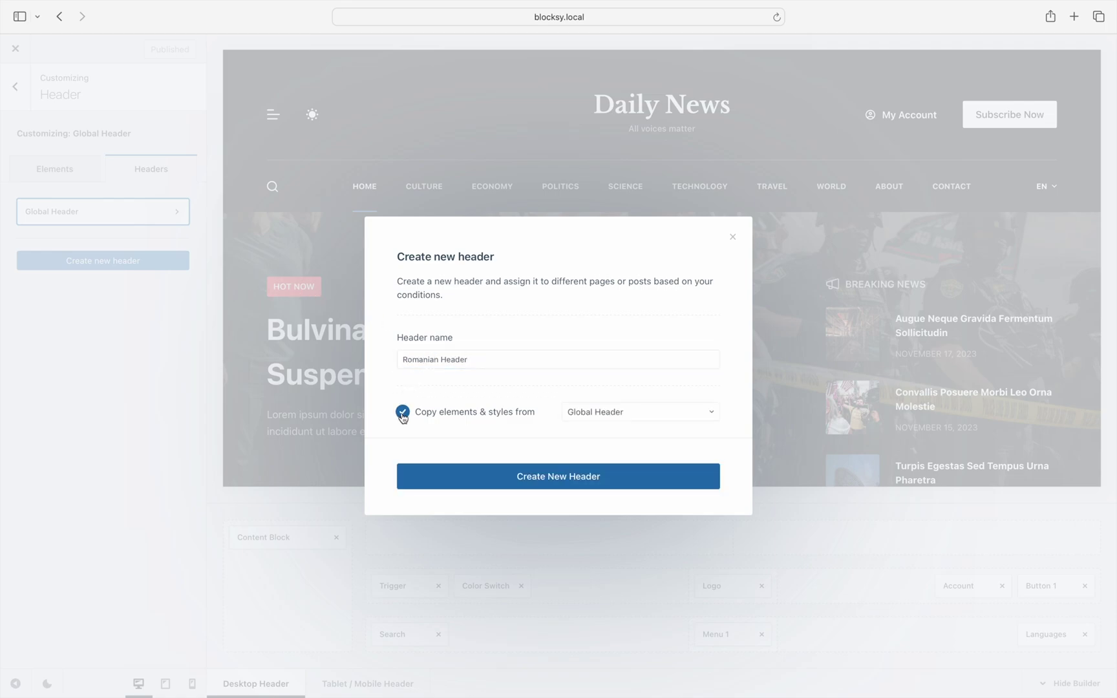
left_click(471, 482)
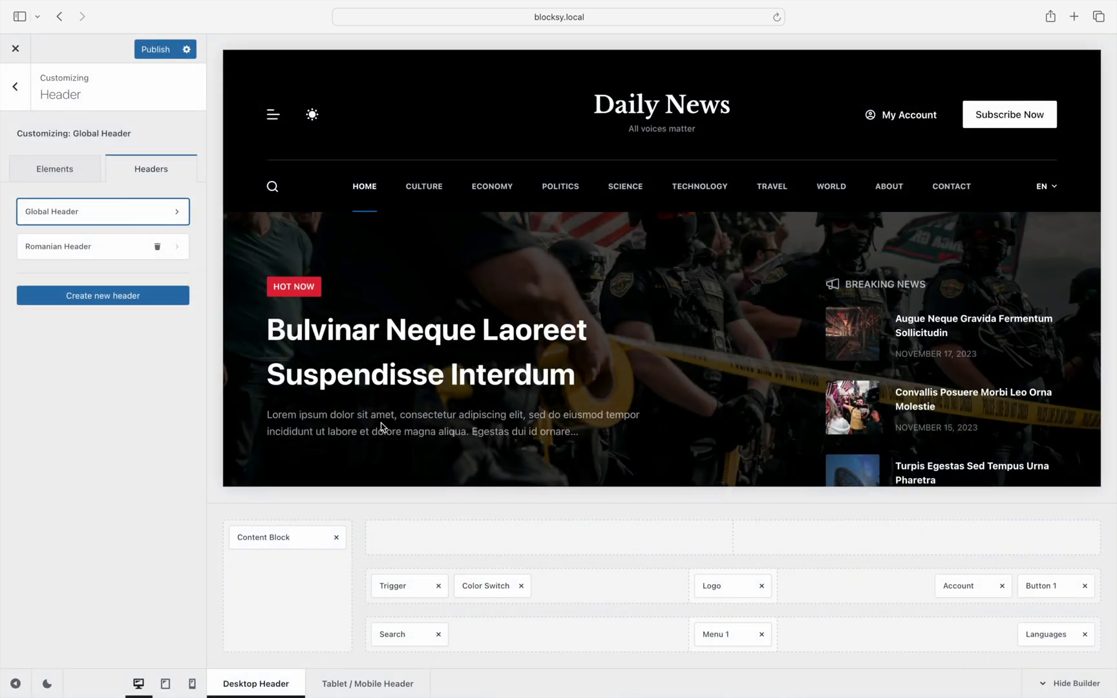
Set Logo tagline 'Toate vocile contează', Account label 'Contul Meu' and Button 1 label 'Abonare'
left_click(133, 257)
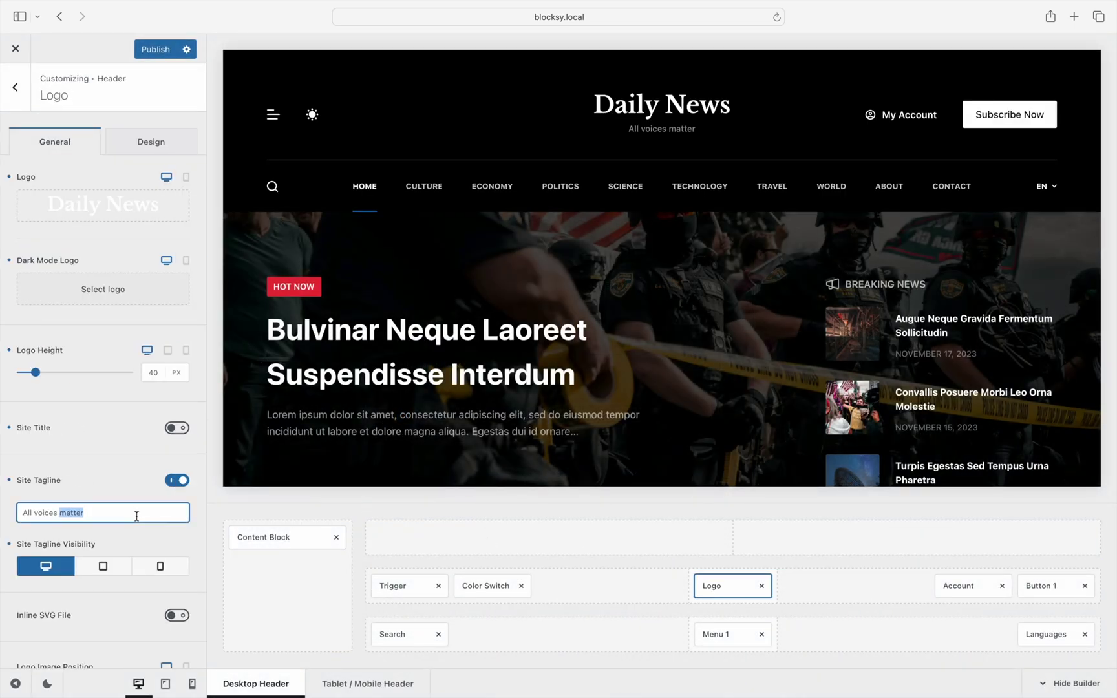
type("Toate vocile contează")
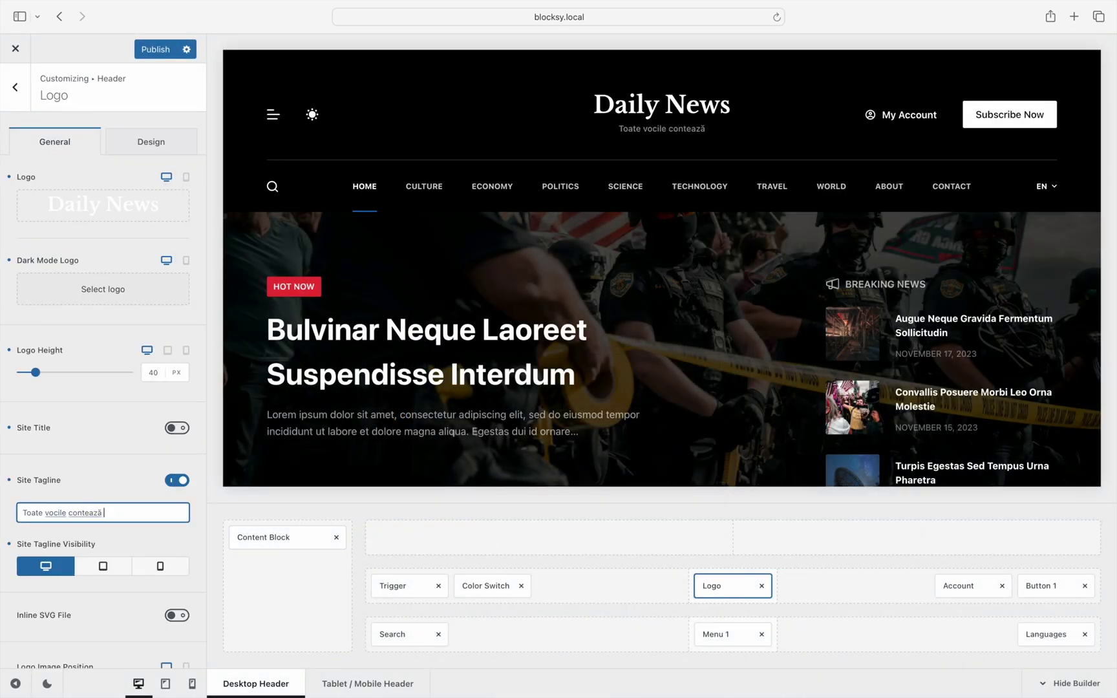
left_click(990, 586)
scroll(103, 388, "down", 5)
triple_click(157, 579)
type("Contul Meu")
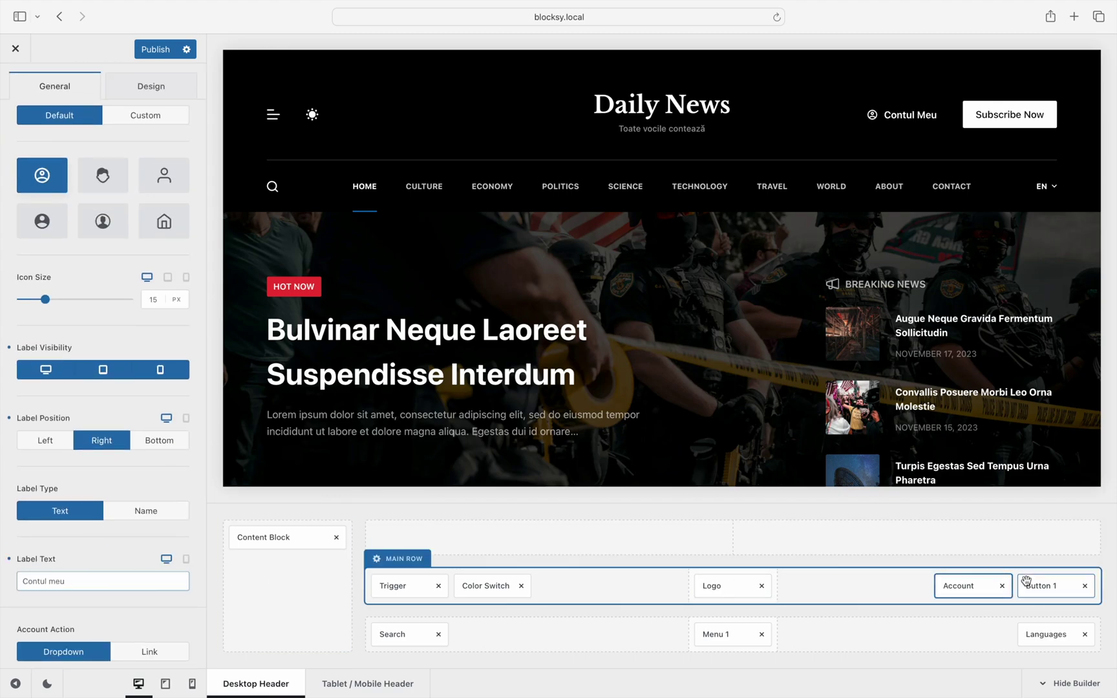
left_click(1035, 586)
triple_click(156, 322)
type("Abonare")
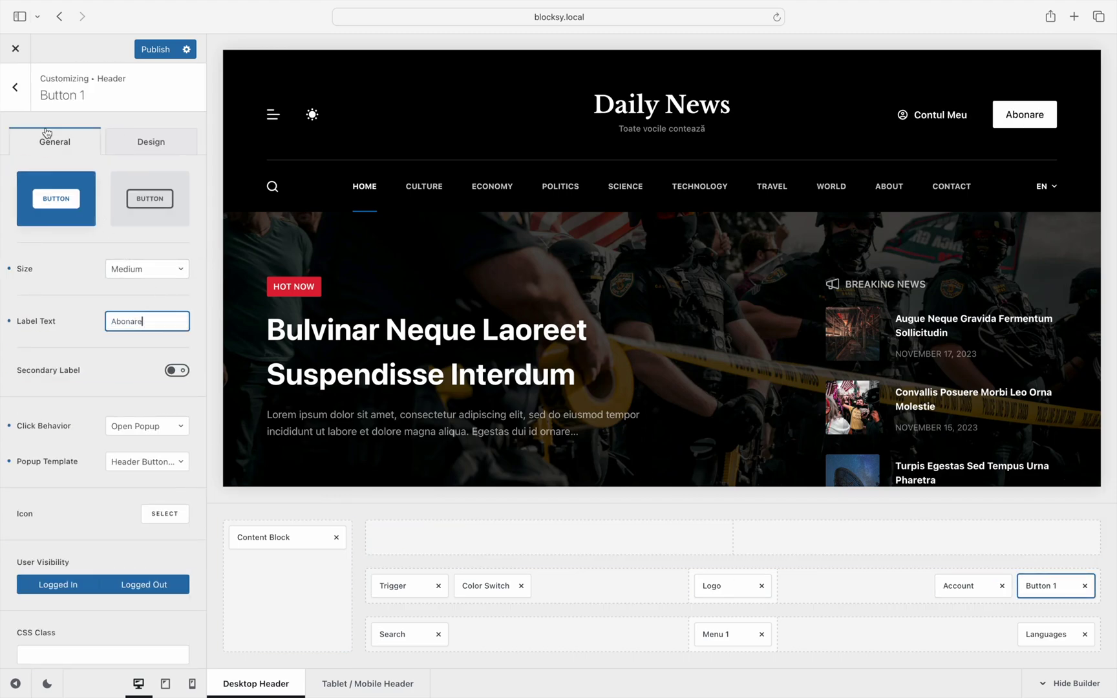
left_click(15, 87)
Open the Romanian Header's display conditions and add an Include / Entire Website rule
left_click(119, 250)
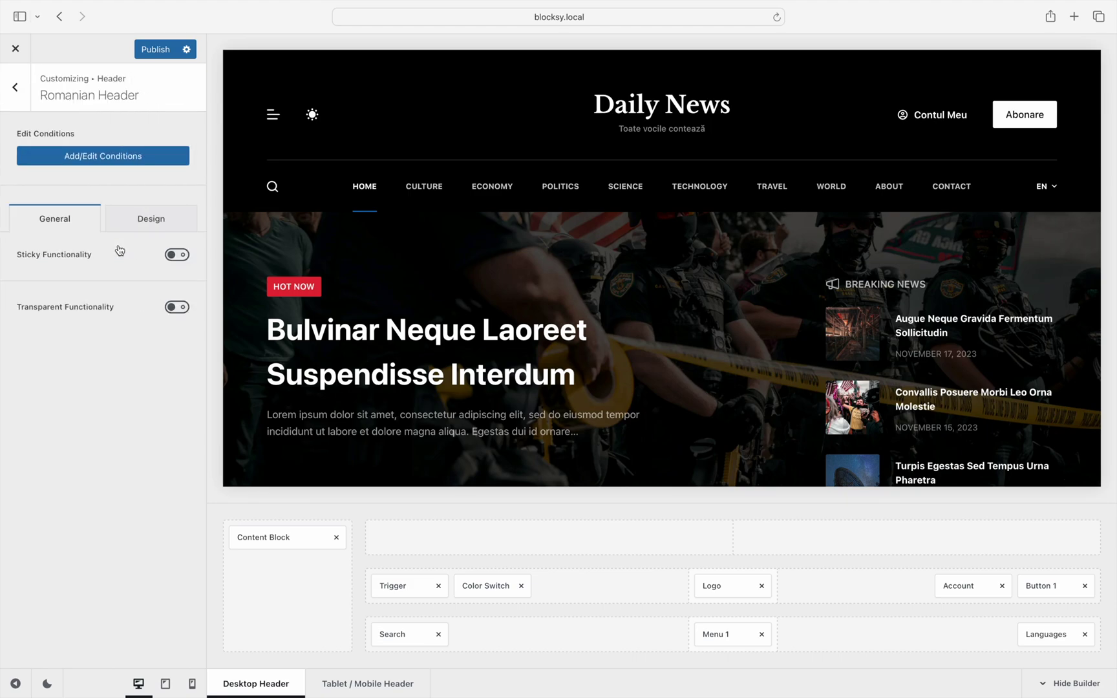
left_click(160, 165)
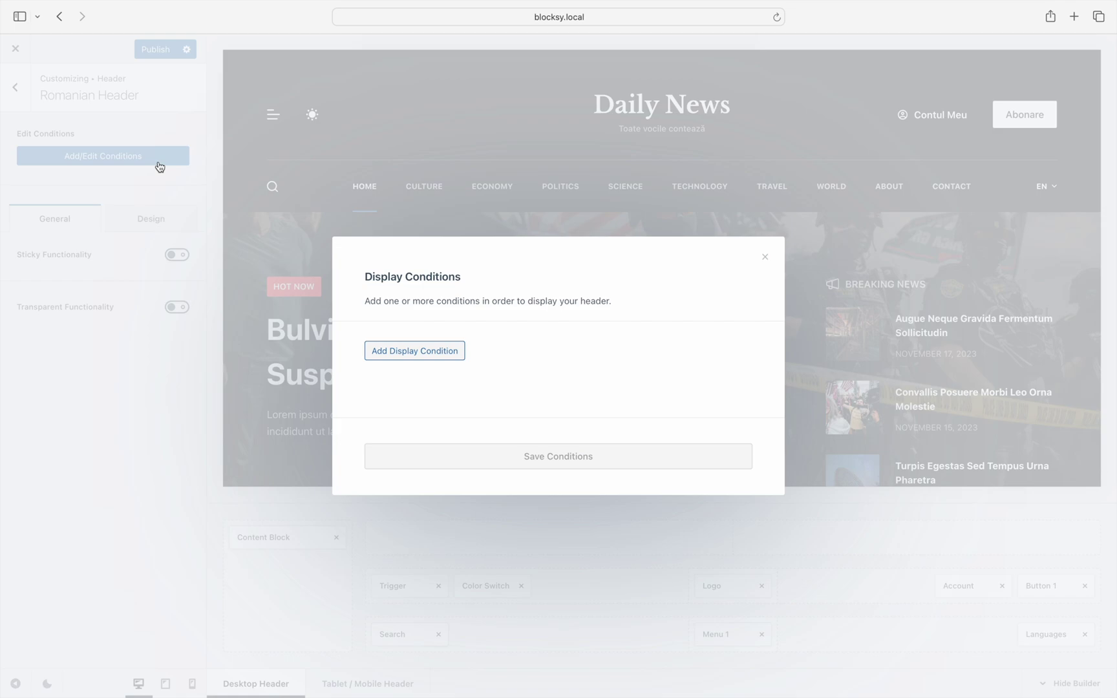
left_click(457, 357)
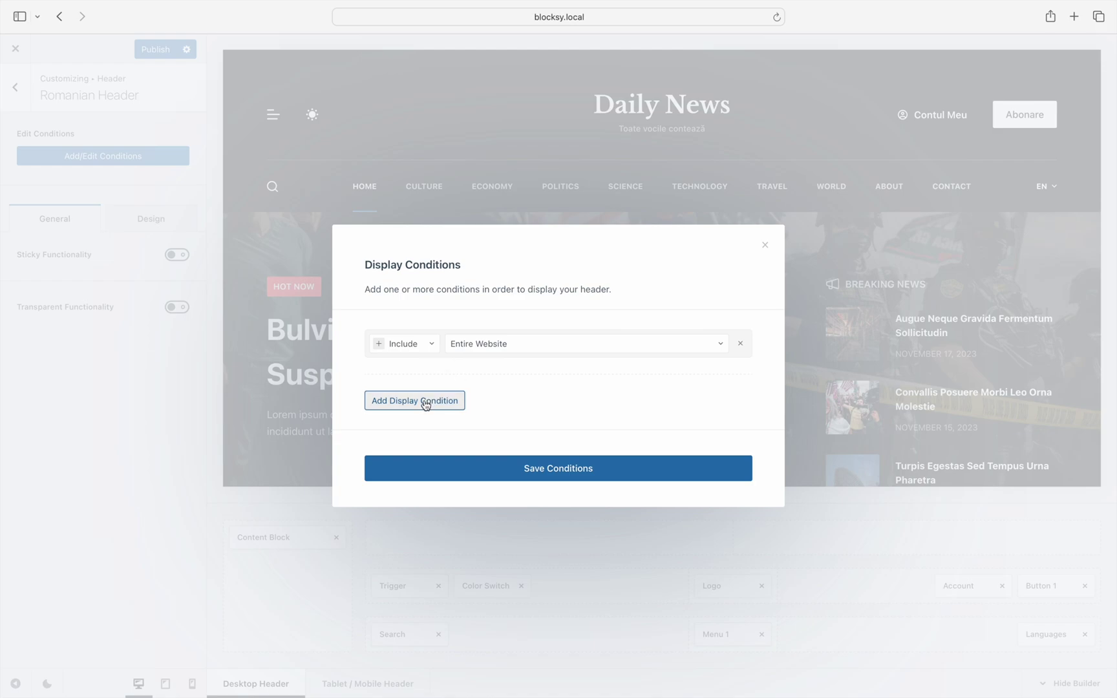
Add a second Include rule with the Current Language condition set to Romanian
left_click(423, 401)
left_click(476, 367)
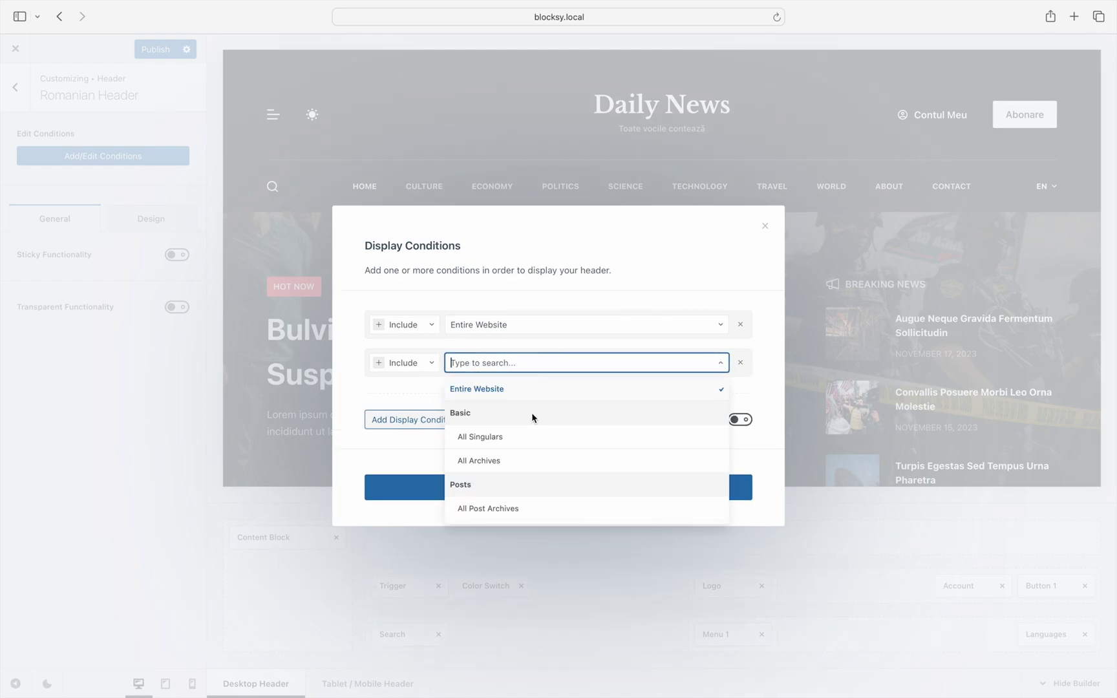
scroll(531, 417, "down", 6)
scroll(532, 417, "down", 10)
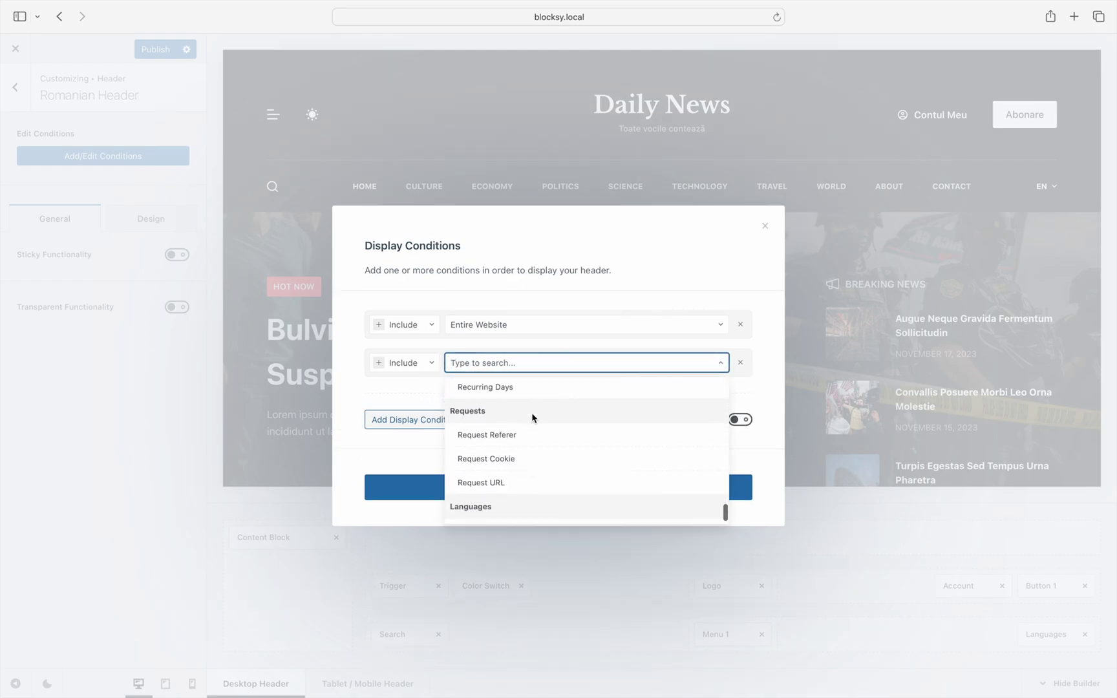
left_click(585, 513)
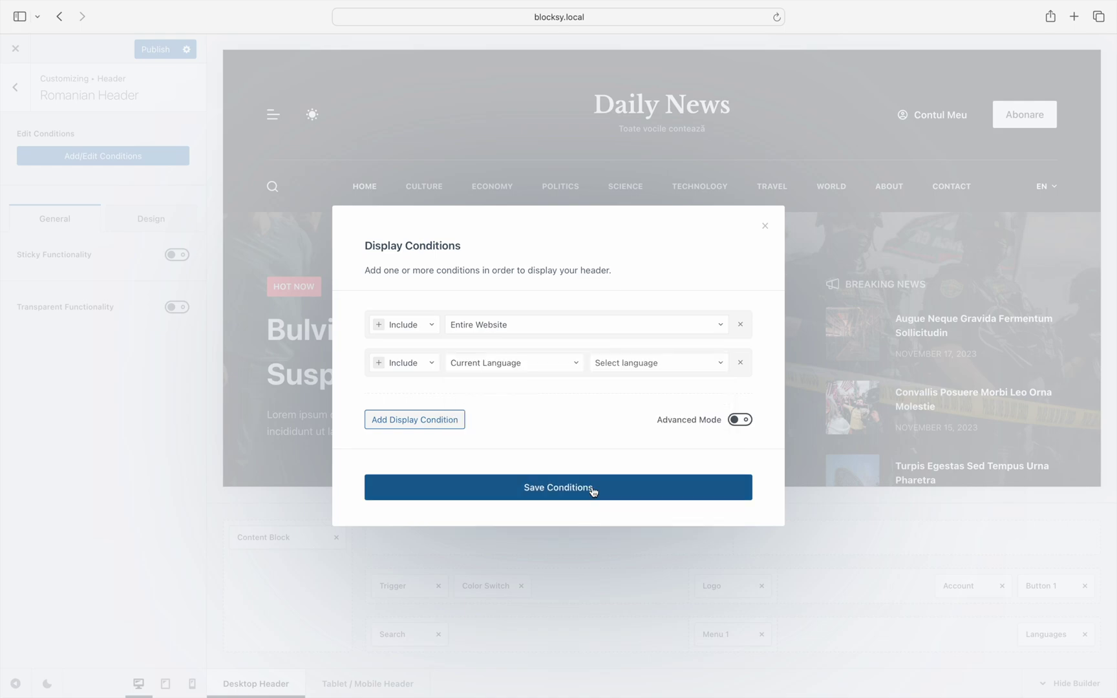
left_click(650, 367)
left_click(617, 416)
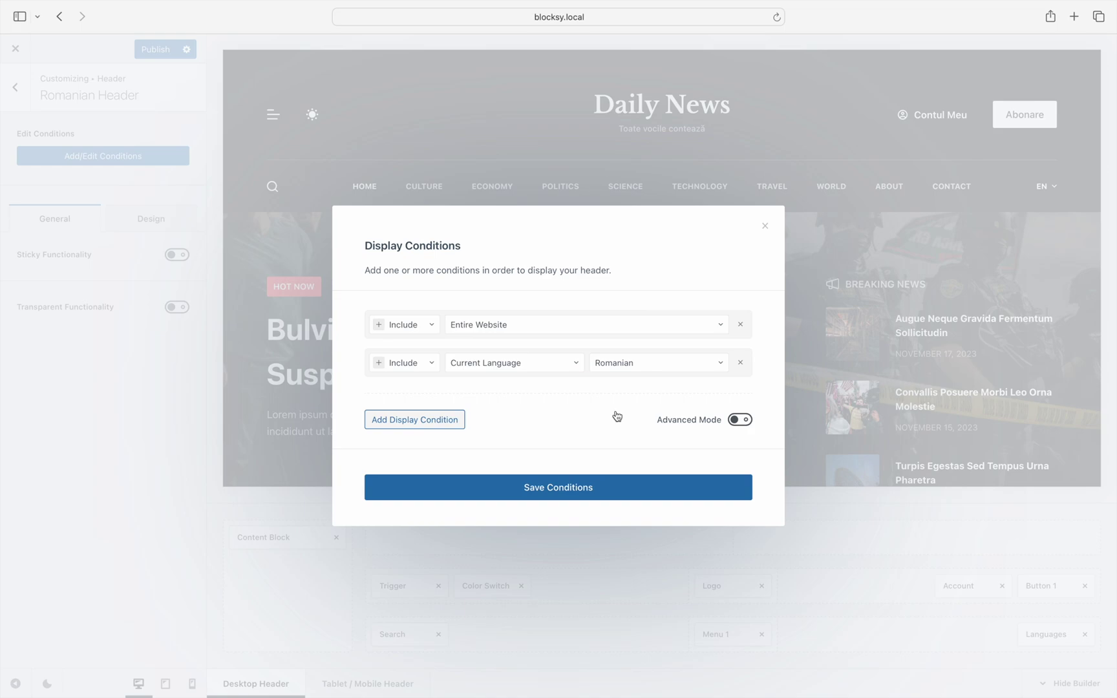
Turn on advanced mode, join the Romanian Header's two conditions with AND, and save them
left_click(742, 422)
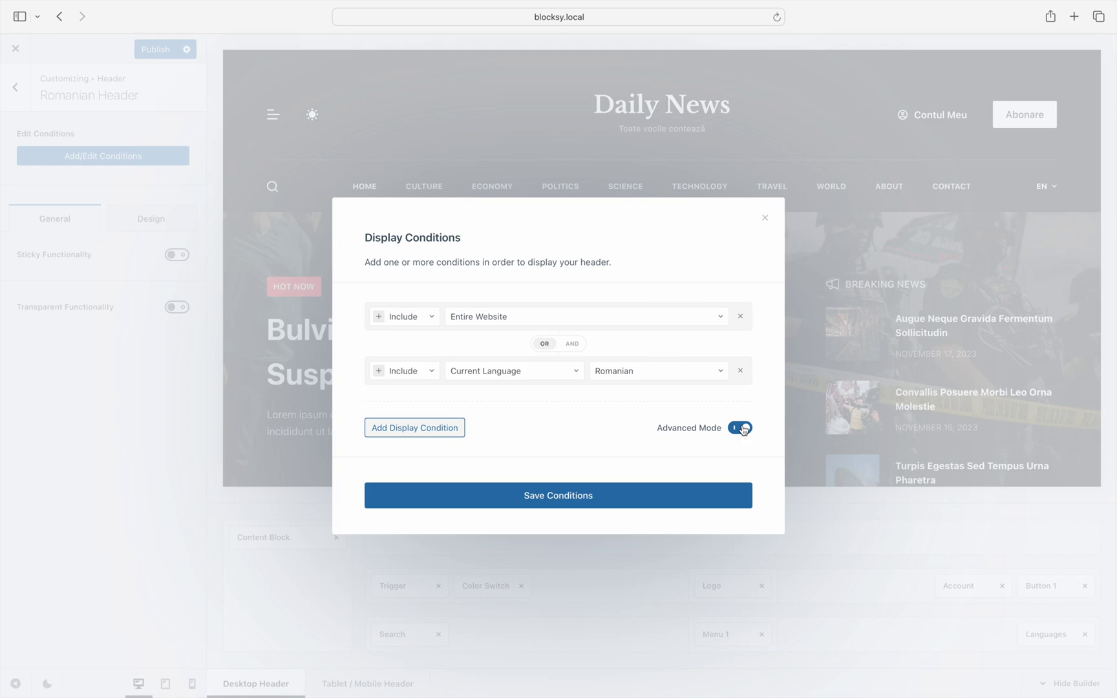
left_click(574, 345)
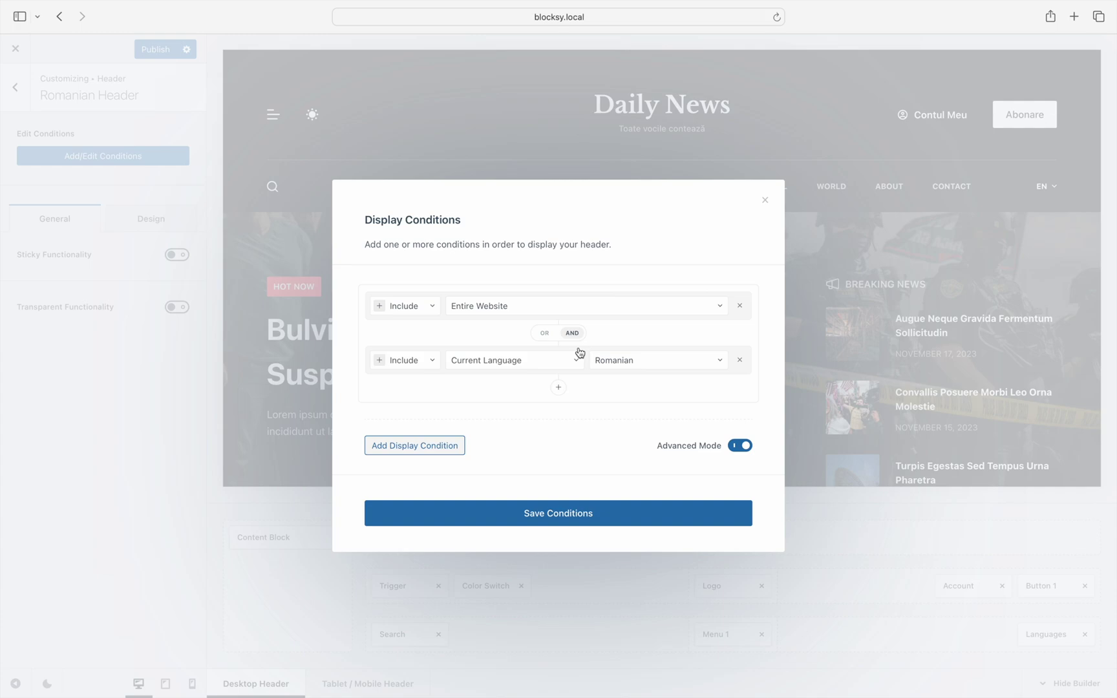
left_click(657, 514)
Publish the header changes, then open the live Daily News site and switch it to RO
left_click(155, 51)
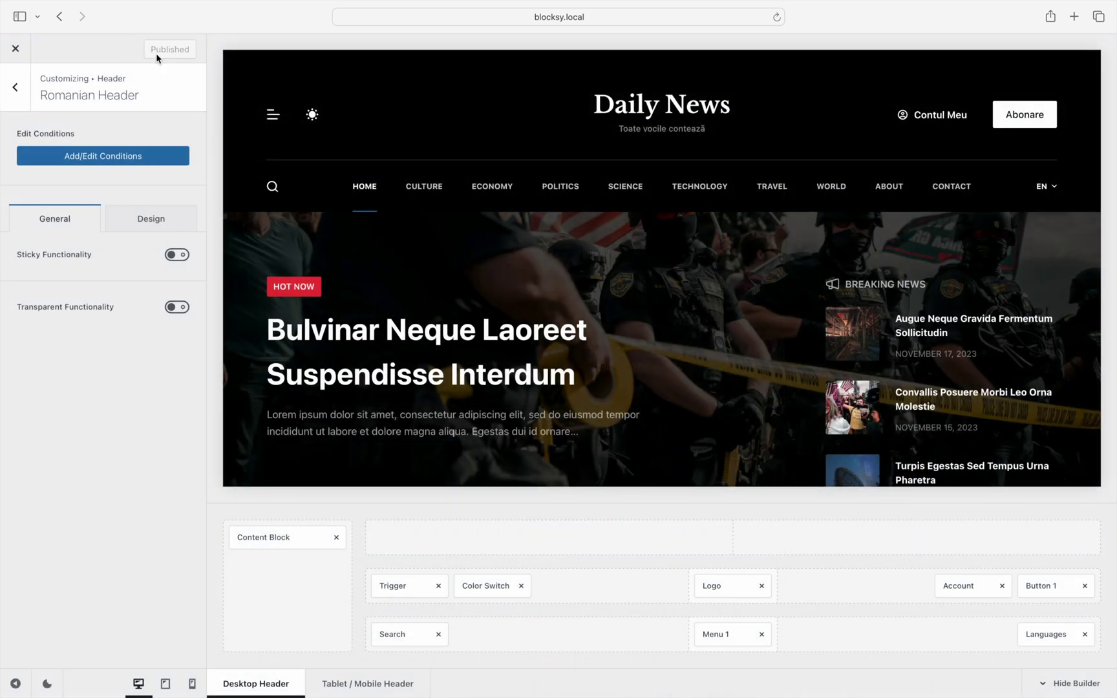
left_click(15, 49)
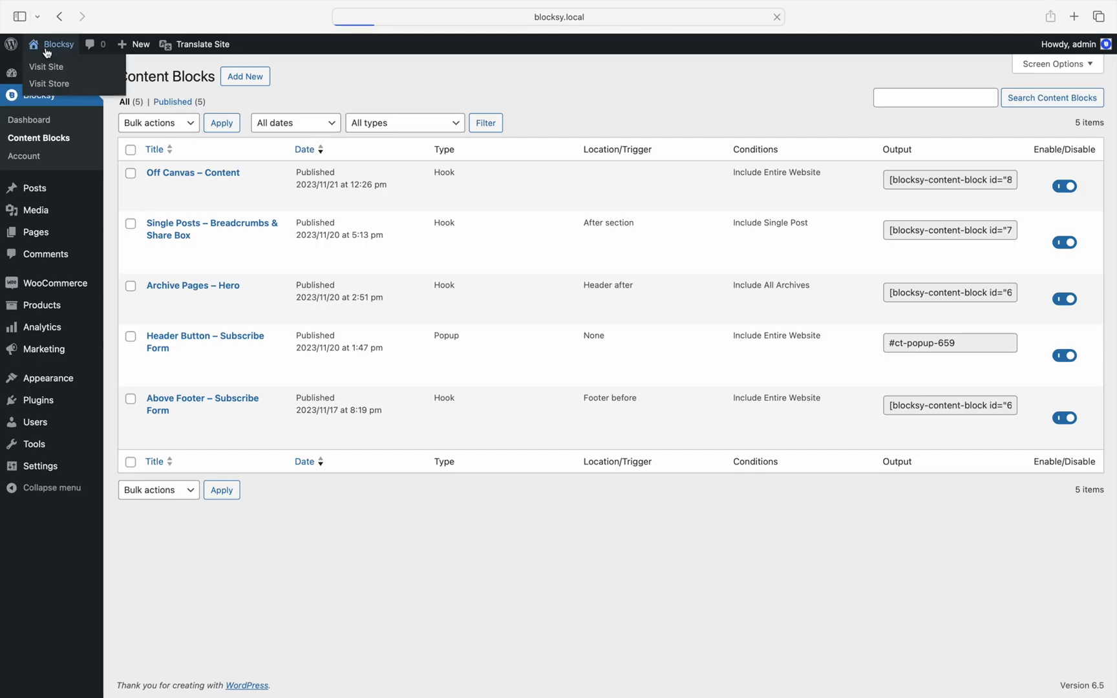
left_click(46, 52)
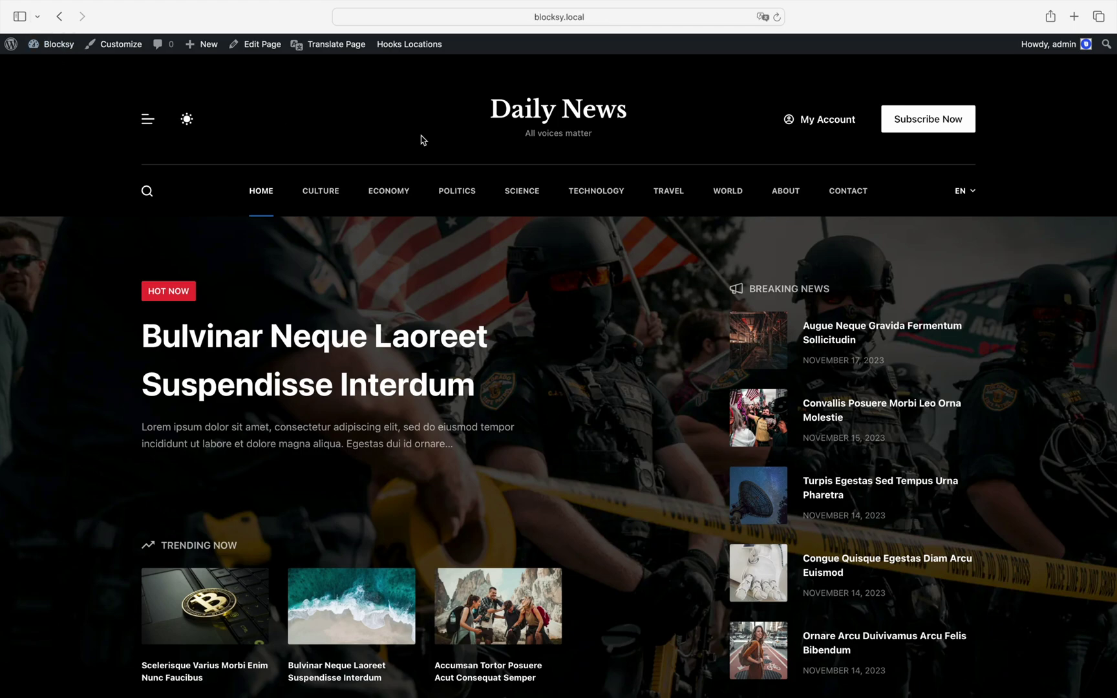
mouse_move(956, 192)
left_click(969, 229)
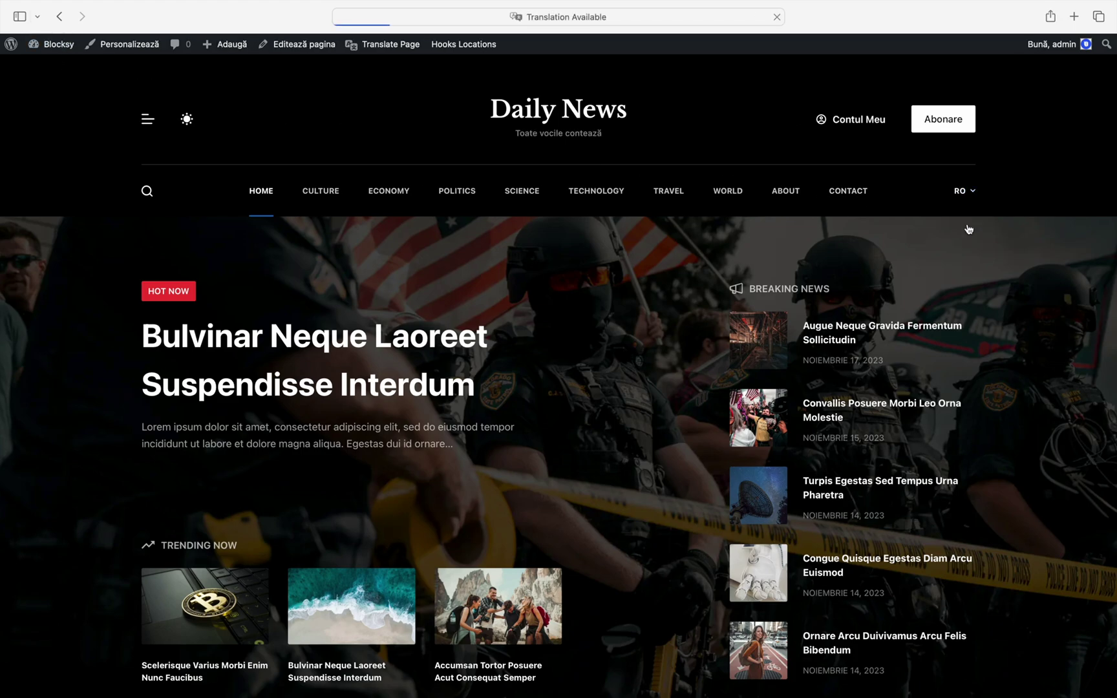